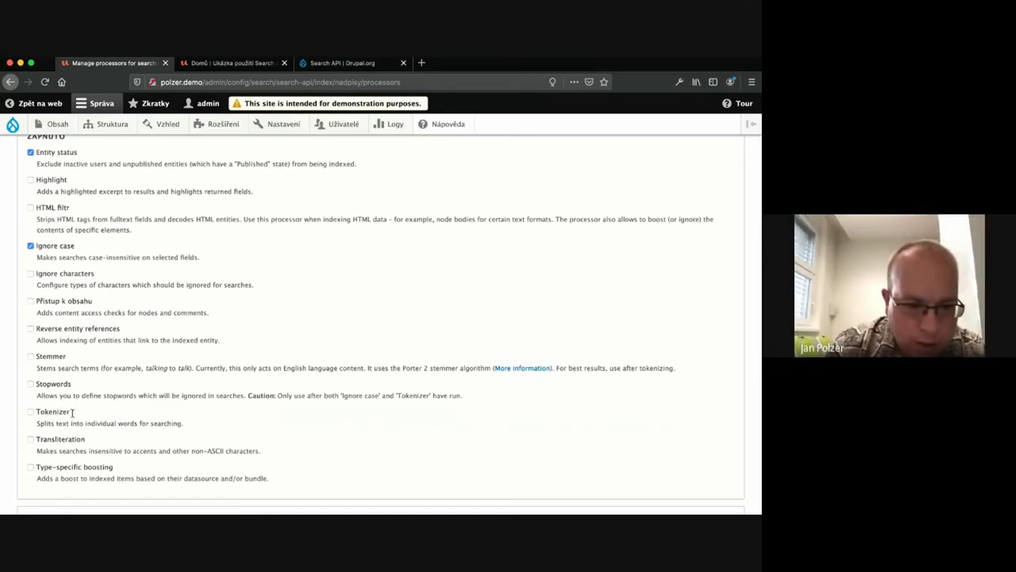
- Enable the Transliteration and Type-specific boosting processors for the nadpisy search index
left_click(70, 429)
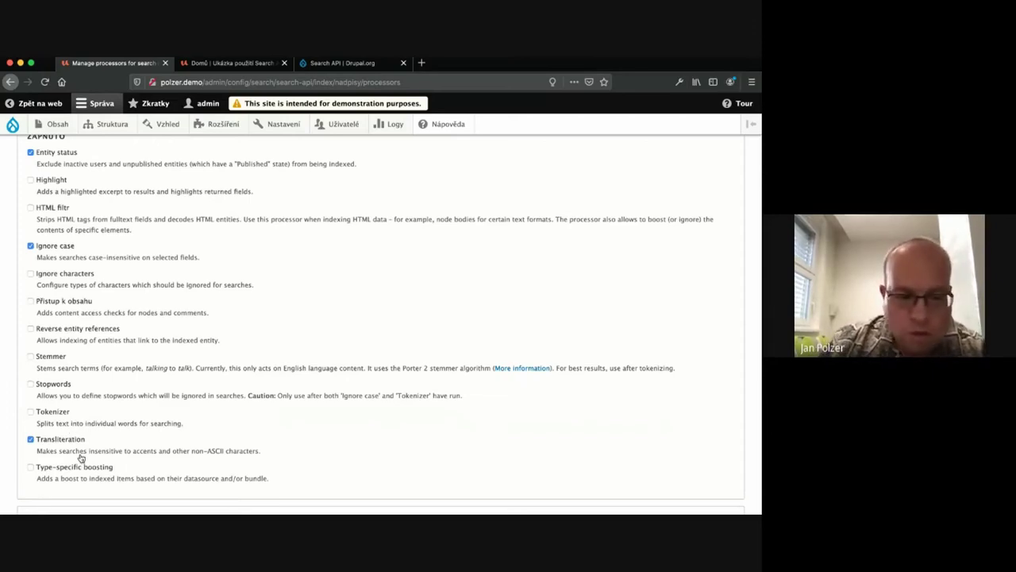
left_click(80, 460)
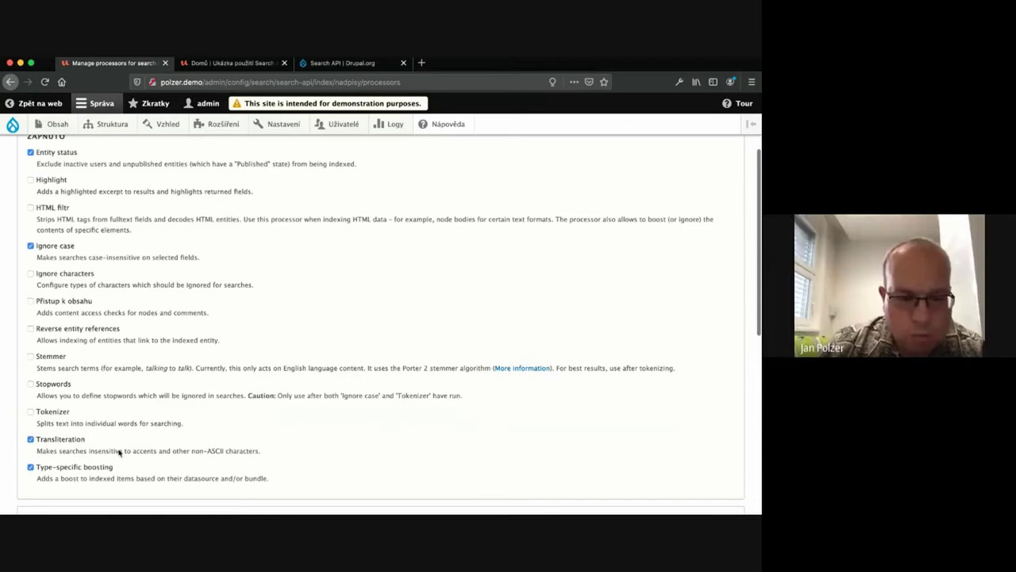
- Review the processor order and the field settings of the Ignore case and Transliteration processors
scroll(119, 452, "down", 1)
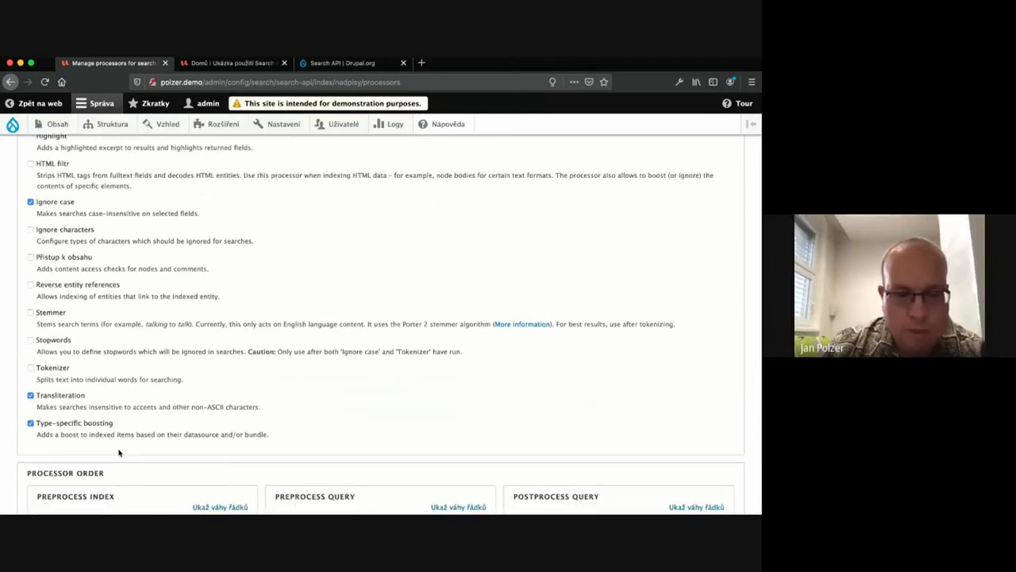
scroll(119, 453, "down", 3)
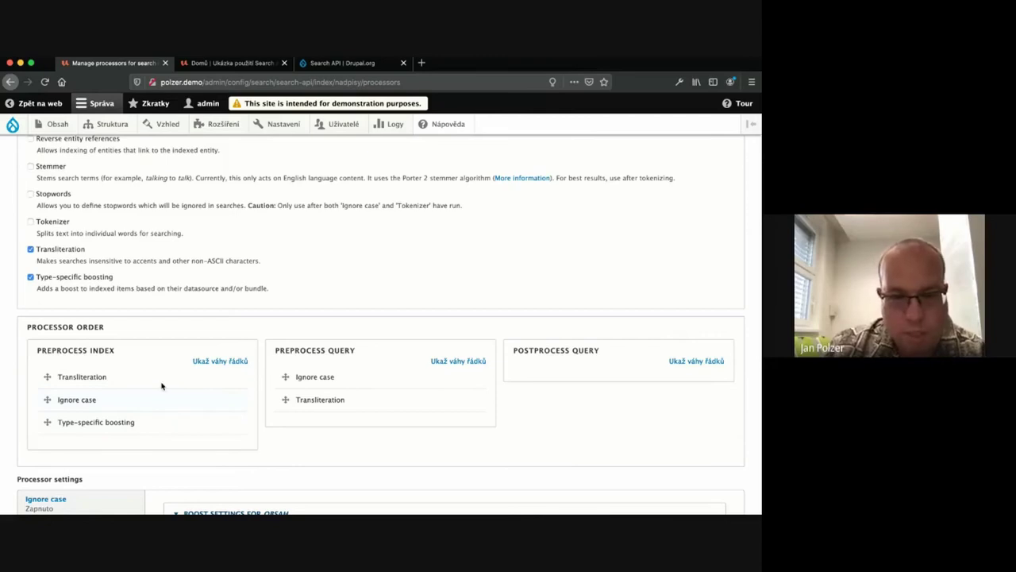
scroll(162, 384, "down", 3)
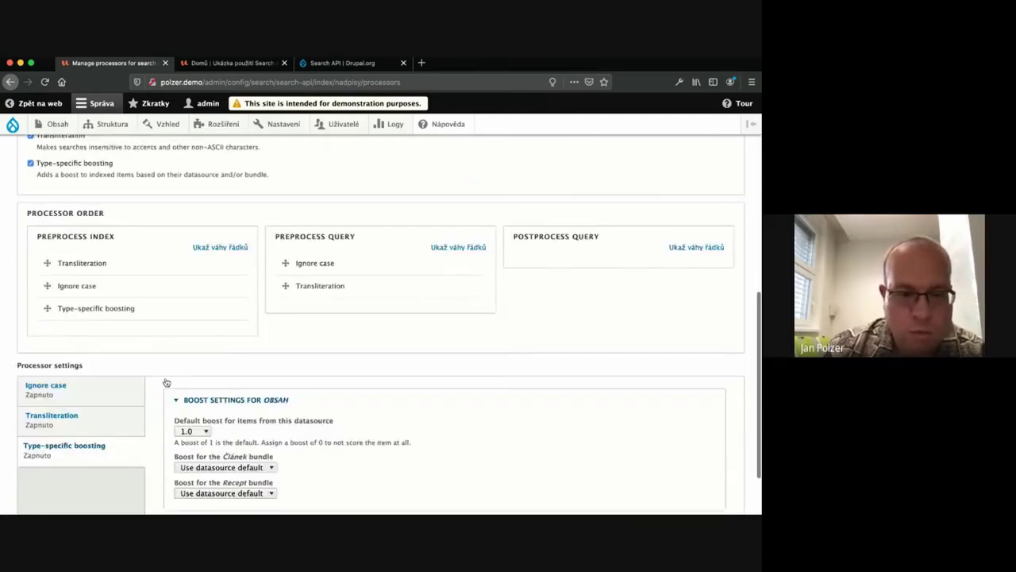
scroll(167, 383, "down", 2)
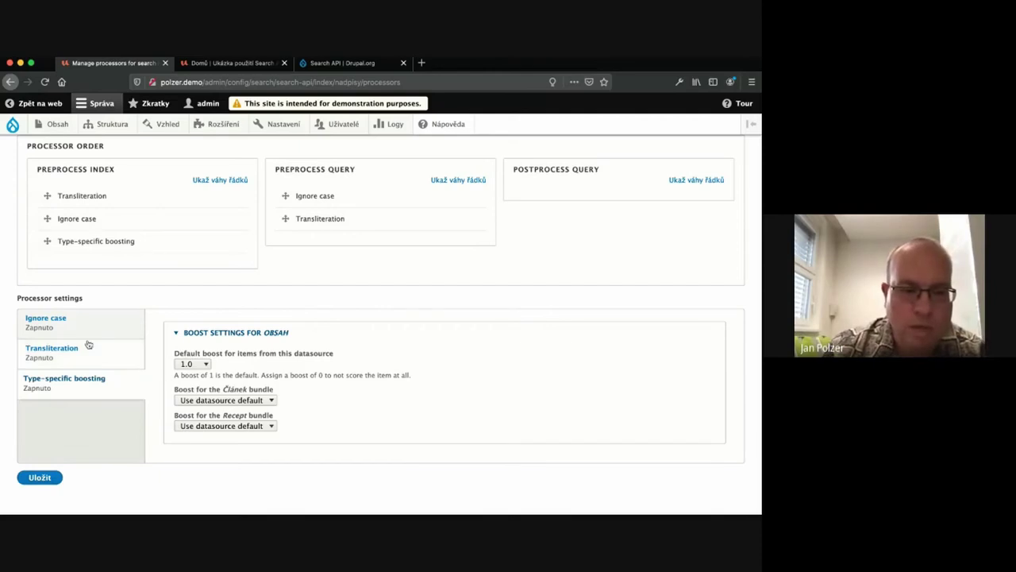
left_click(130, 314)
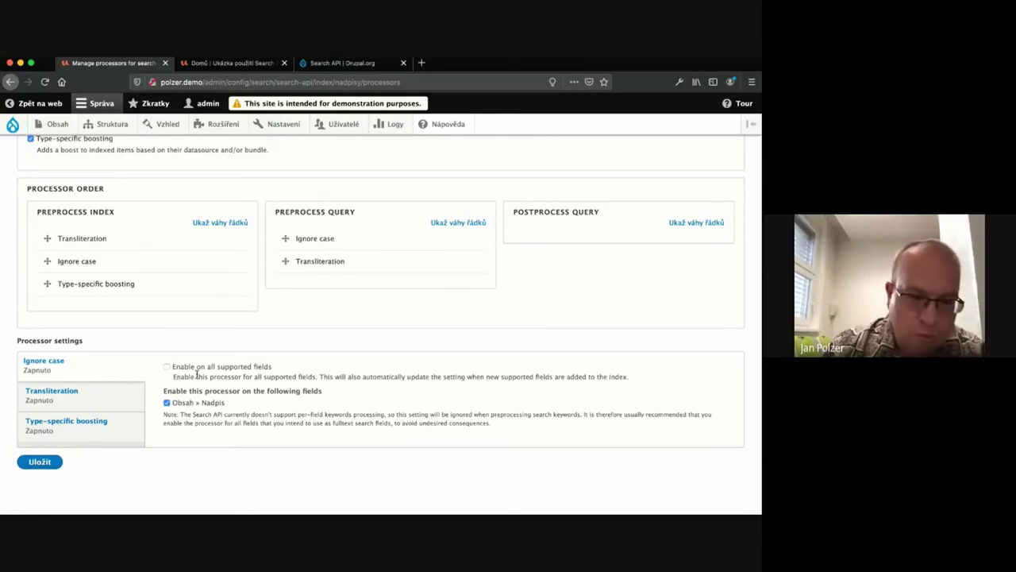
left_click(120, 385)
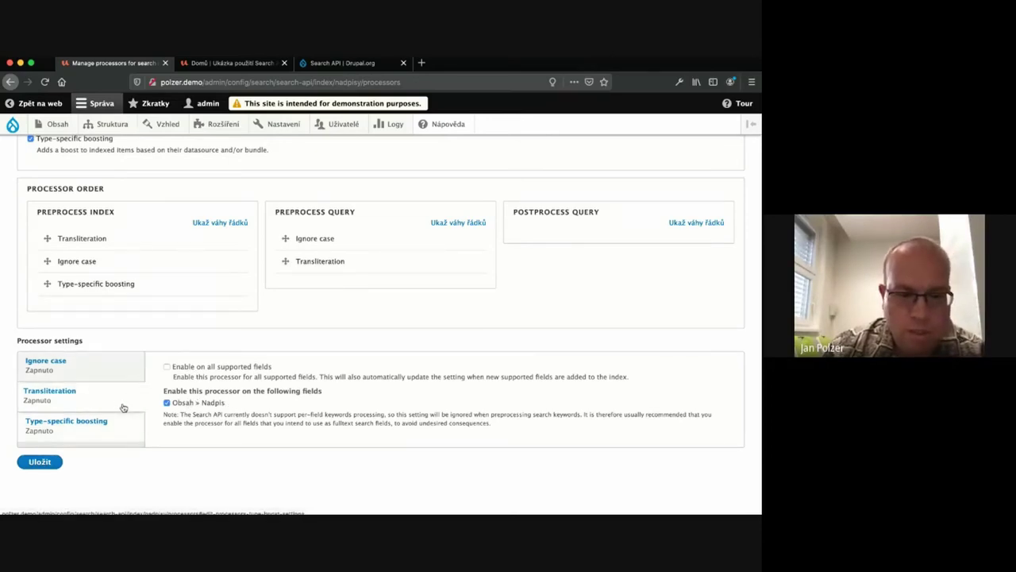
- Set the type-specific boost for the Recept bundle to 21.0 and save the processor configuration
left_click(123, 408)
scroll(123, 408, "down", 2)
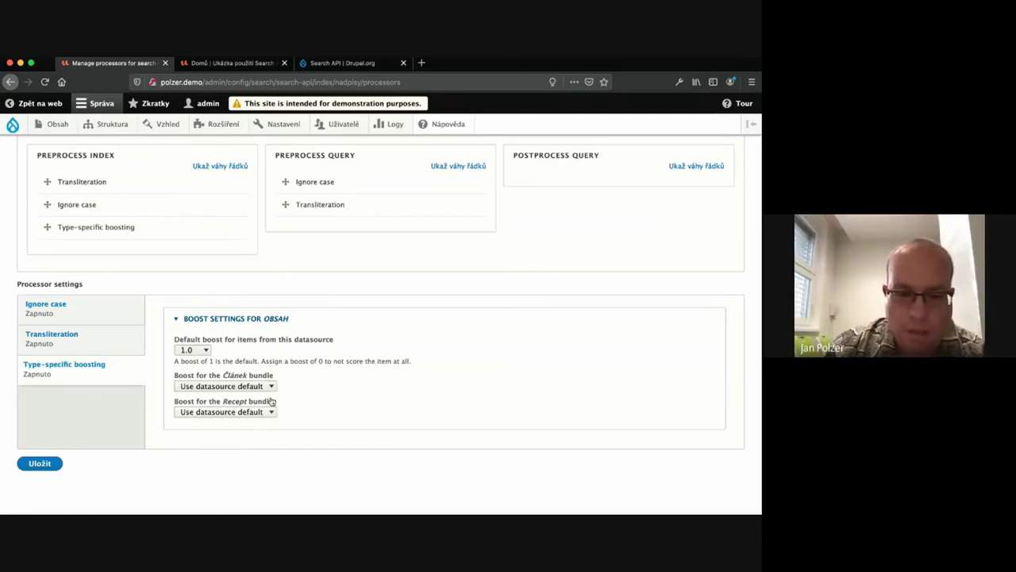
left_click(270, 411)
left_click(279, 388)
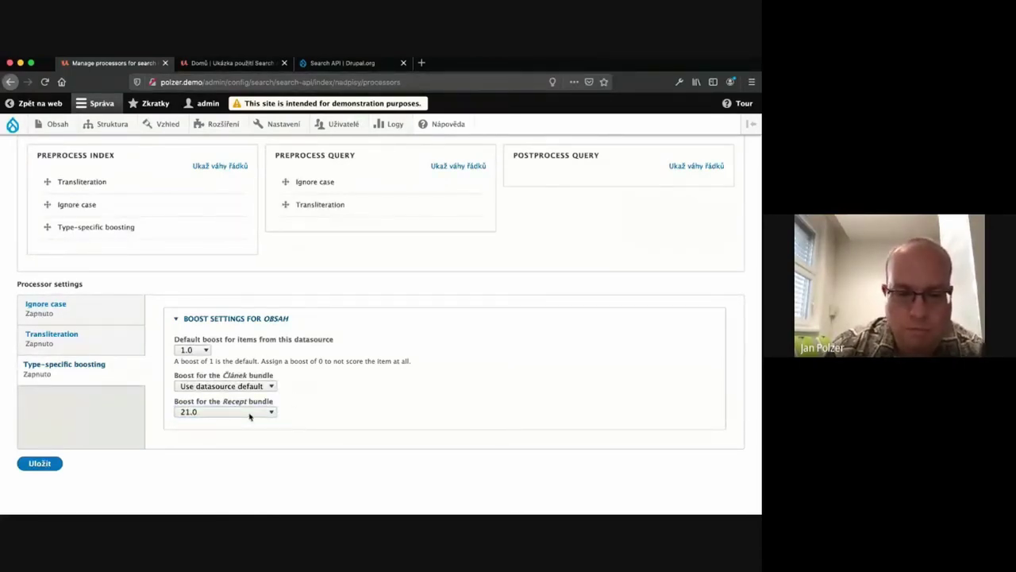
left_click(53, 455)
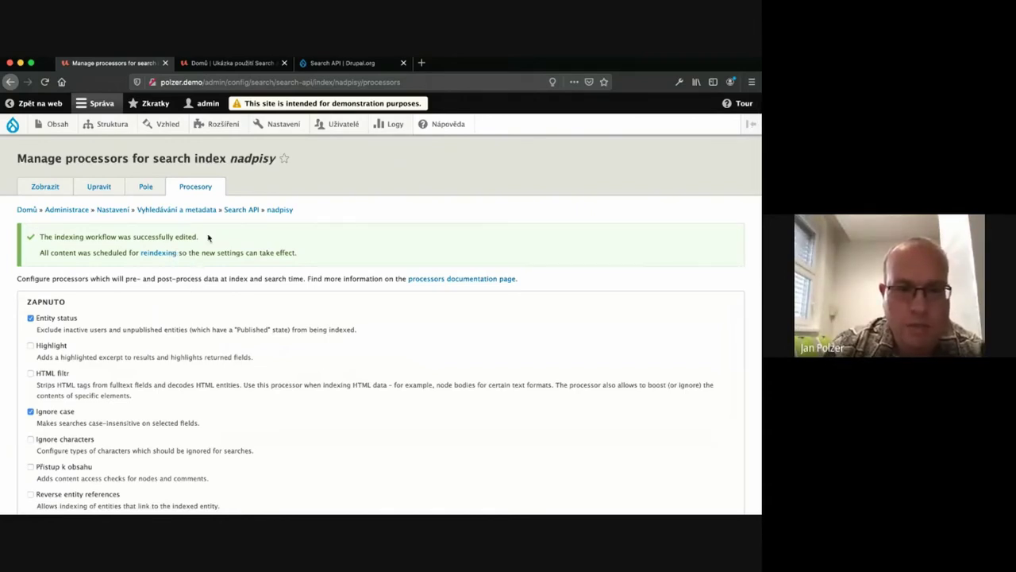
- Go to the status page of the nadpisy index and index all its items
left_click(56, 180)
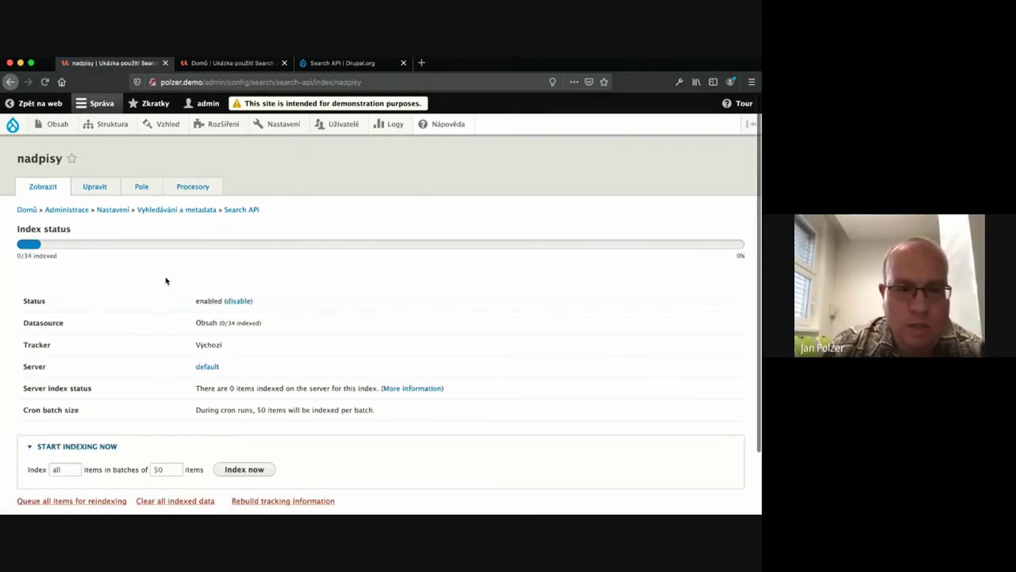
left_click(241, 209)
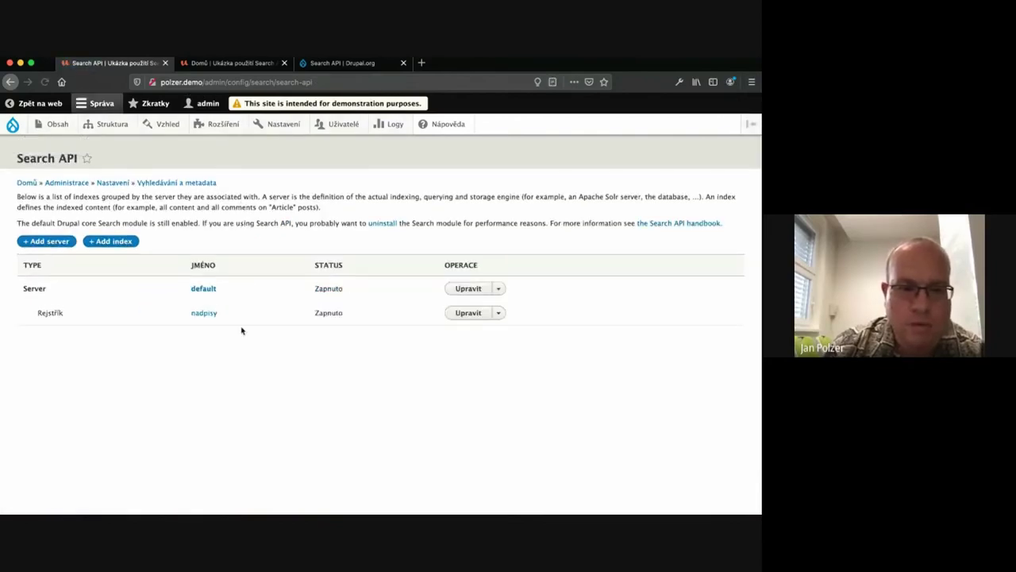
left_click(195, 310)
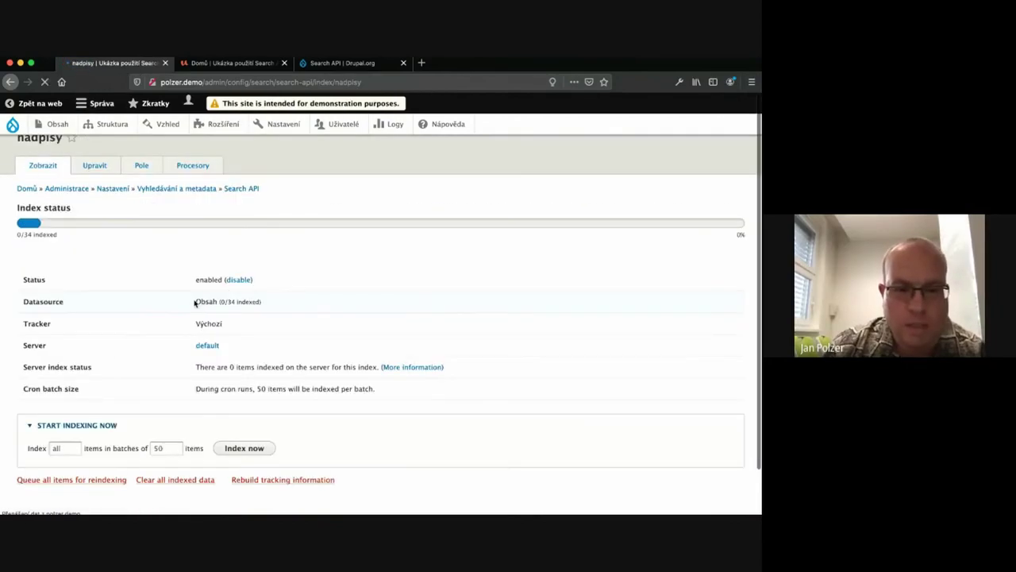
key("super+Left")
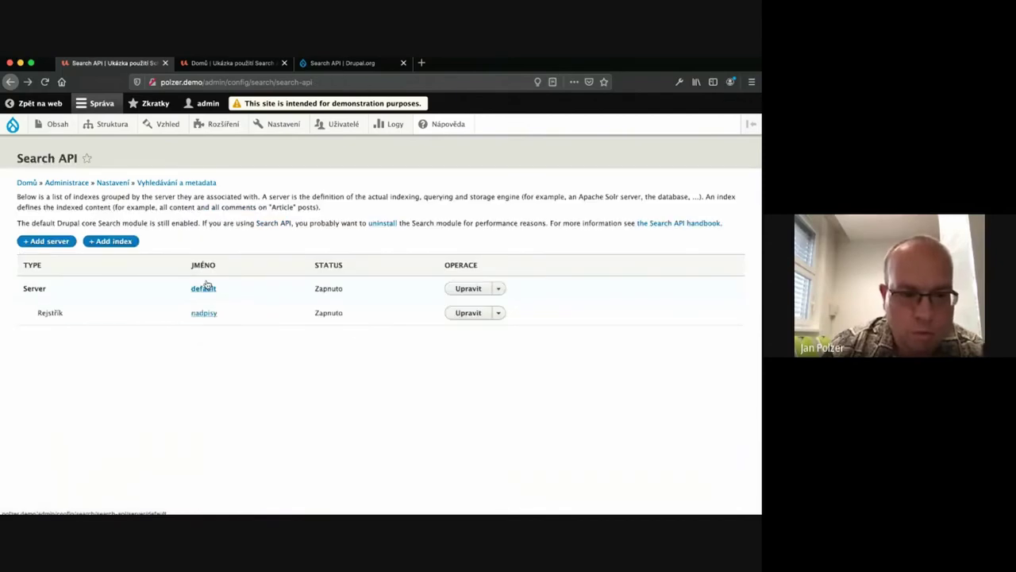
left_click(199, 310)
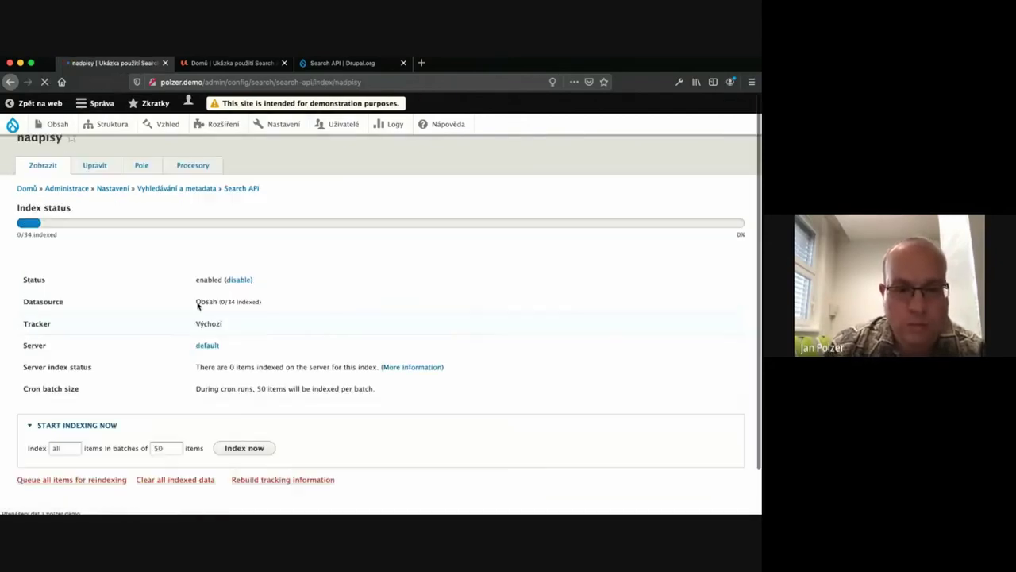
scroll(200, 301, "down", 1)
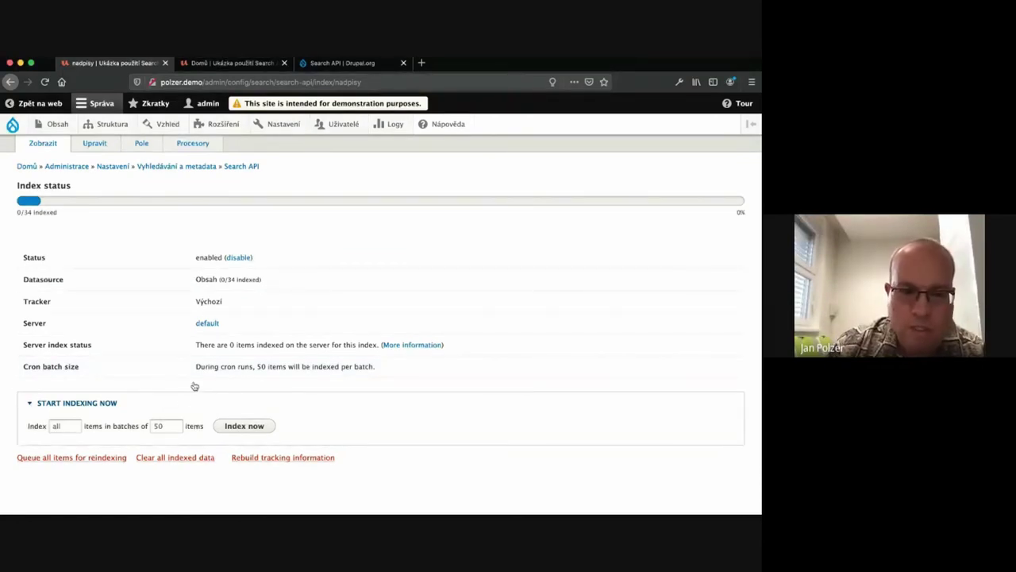
left_click(239, 417)
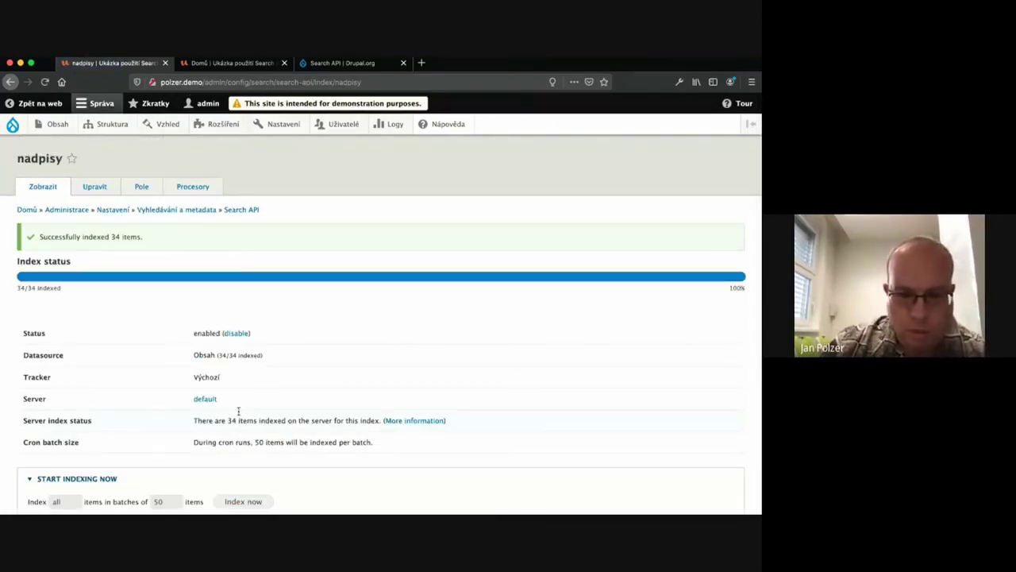
- Go to the site's home page, search for "vegan" and look through the results
scroll(238, 411, "down", 1)
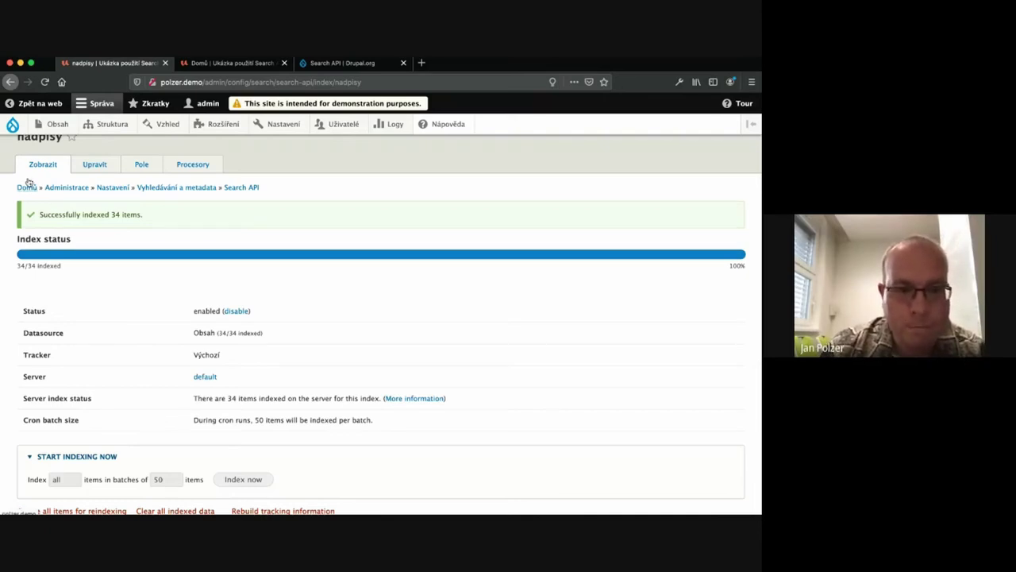
left_click(238, 185)
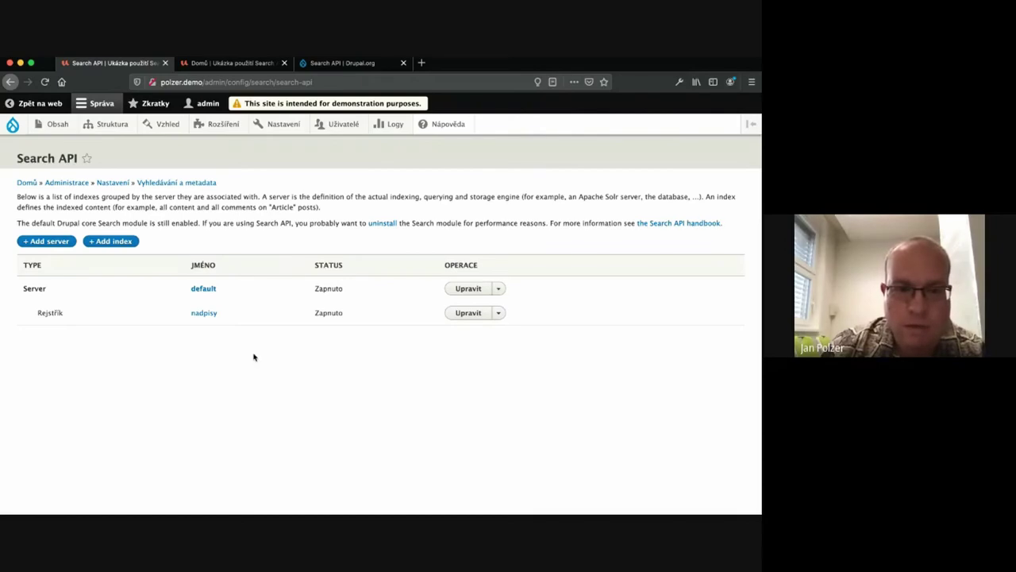
left_click(23, 176)
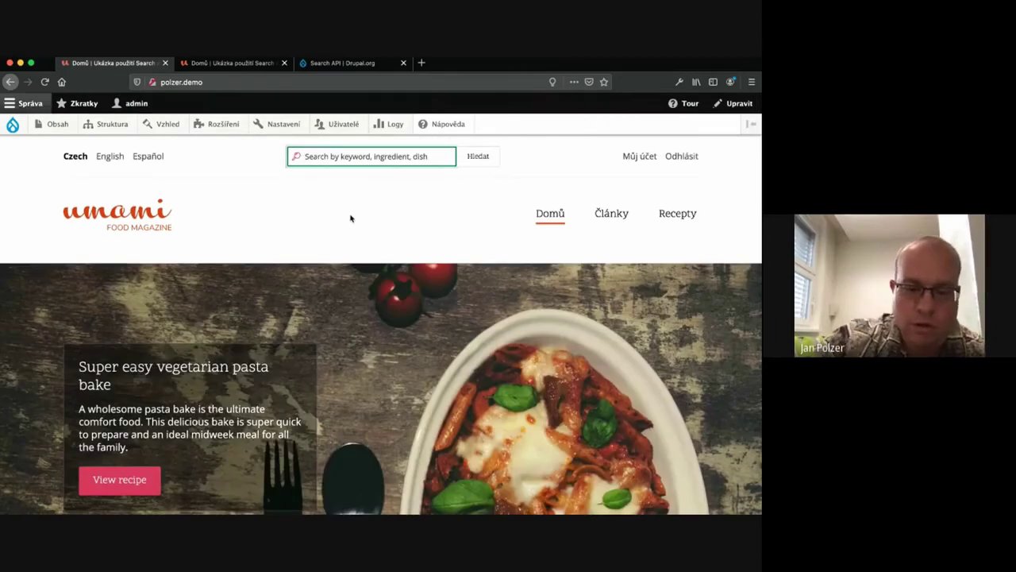
type("vegan")
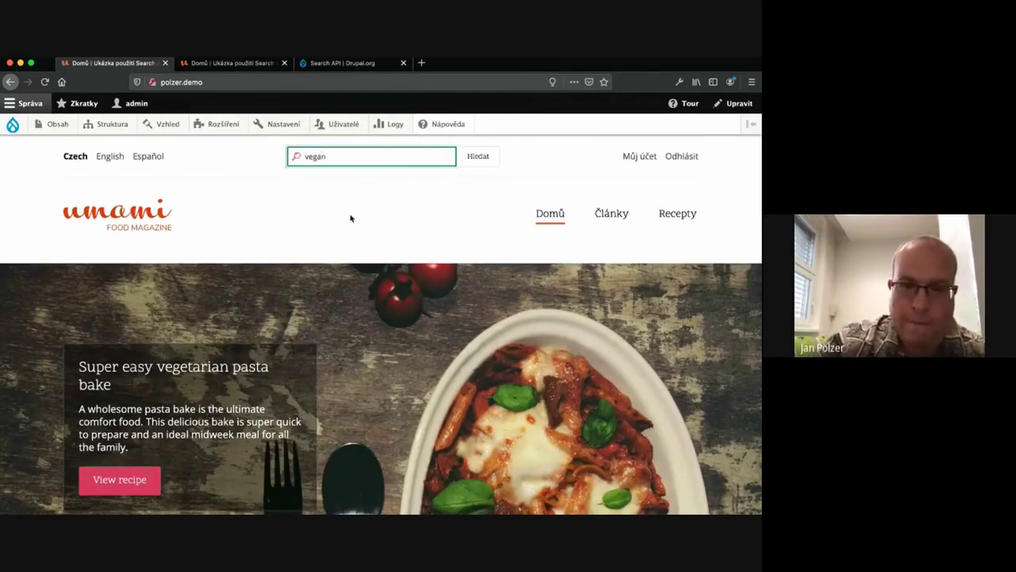
key("Return")
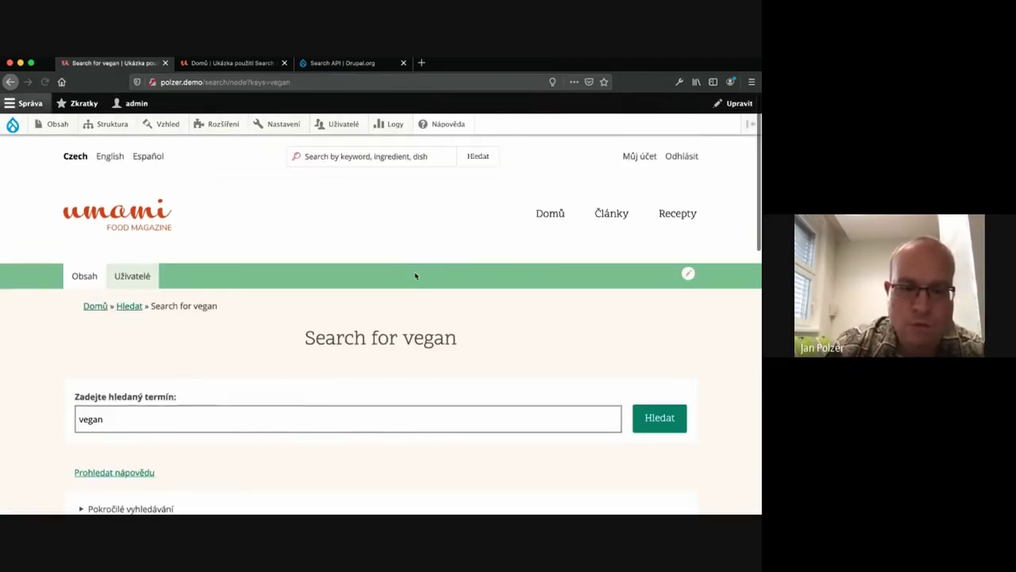
scroll(415, 275, "down", 5)
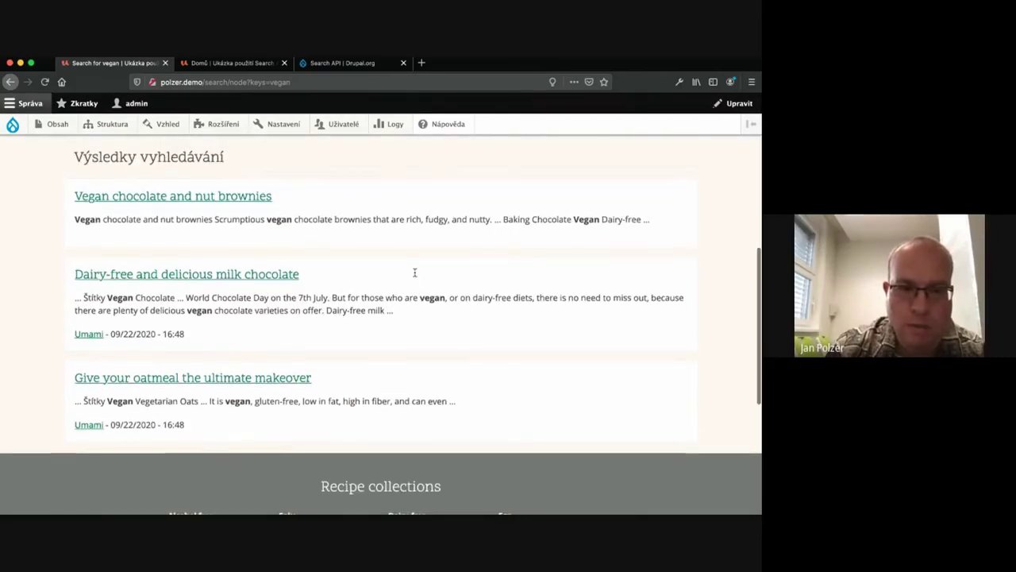
scroll(414, 273, "up", 5)
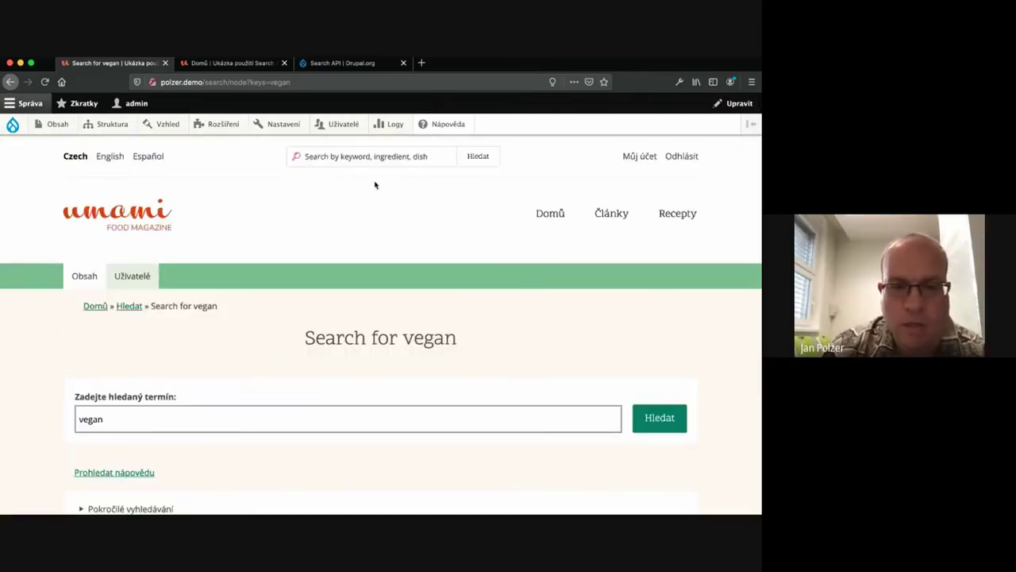
- Start adding a new view and name it "Moje hledání"
left_click(147, 212)
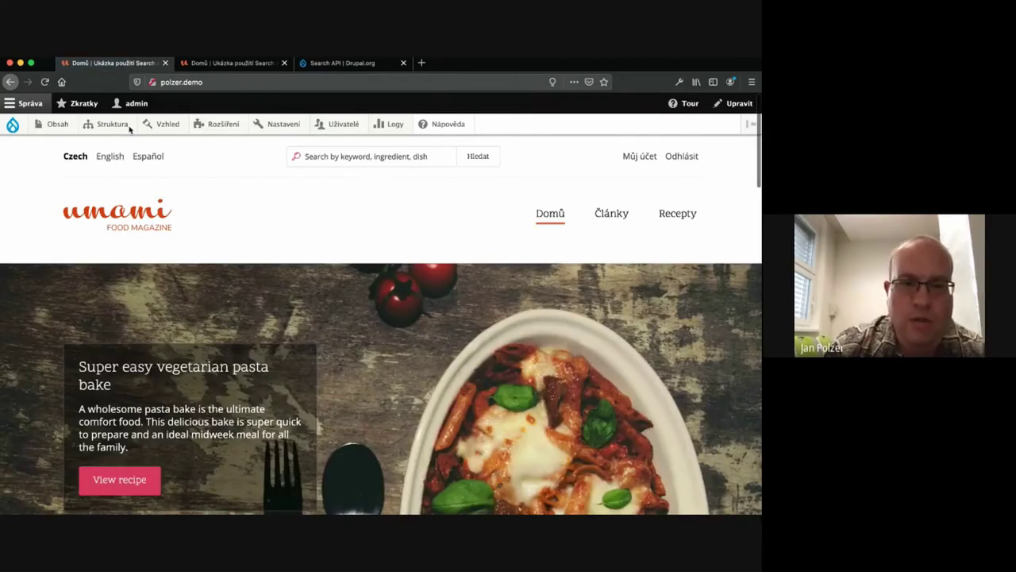
mouse_move(112, 126)
mouse_move(145, 251)
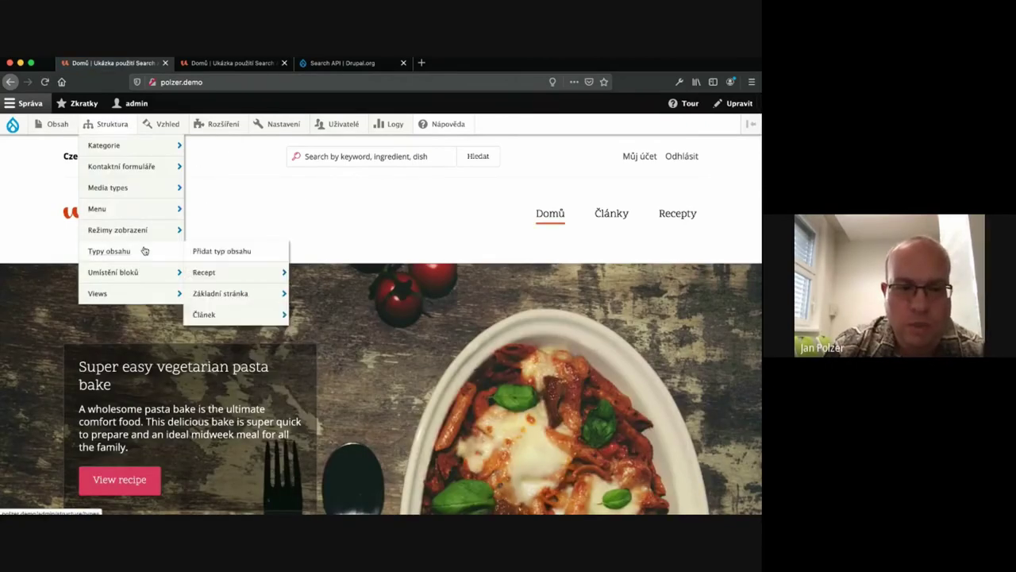
mouse_move(147, 291)
left_click(223, 287)
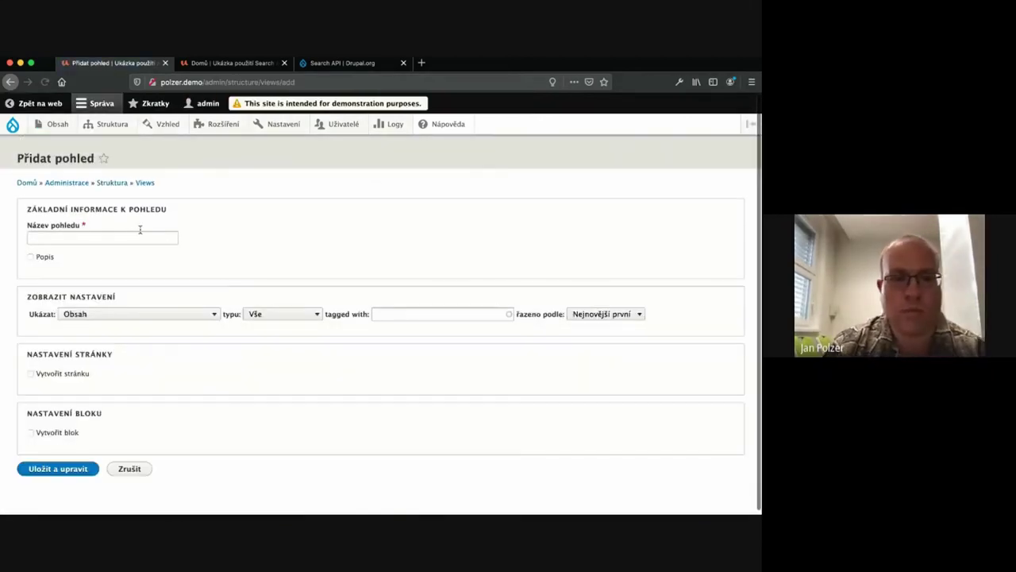
left_click(141, 228)
type("MOje hledání")
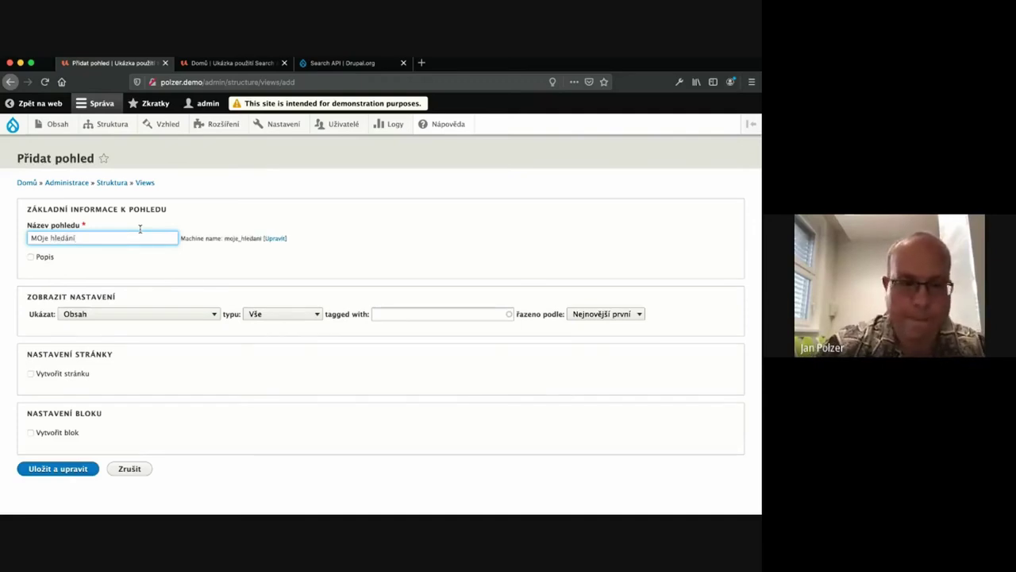
key("Home")
key("Right")
key("Right")
key("BackSpace")
type("o")
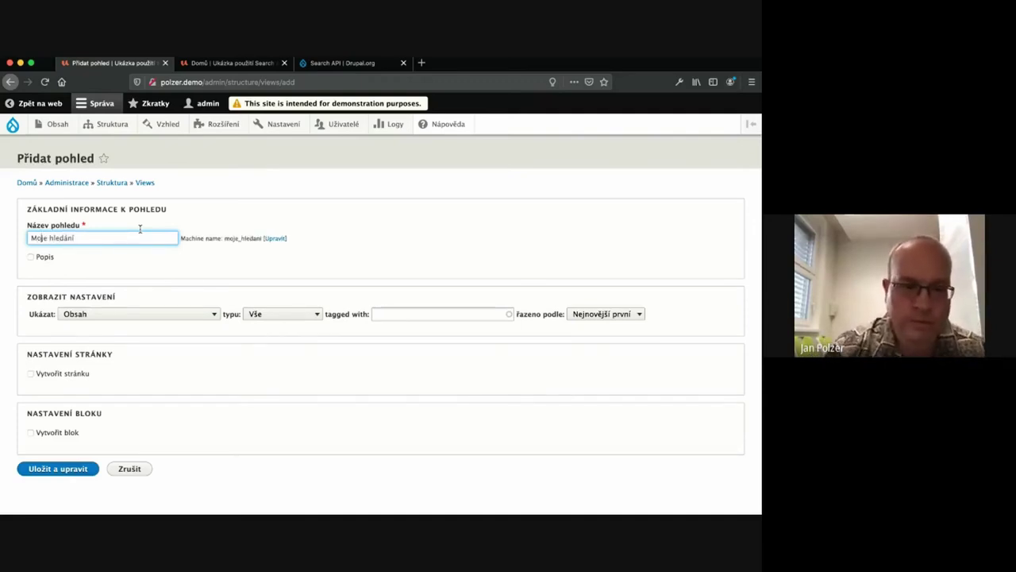
- Set the view to show Index nadpisy and have it create a page
left_click(201, 311)
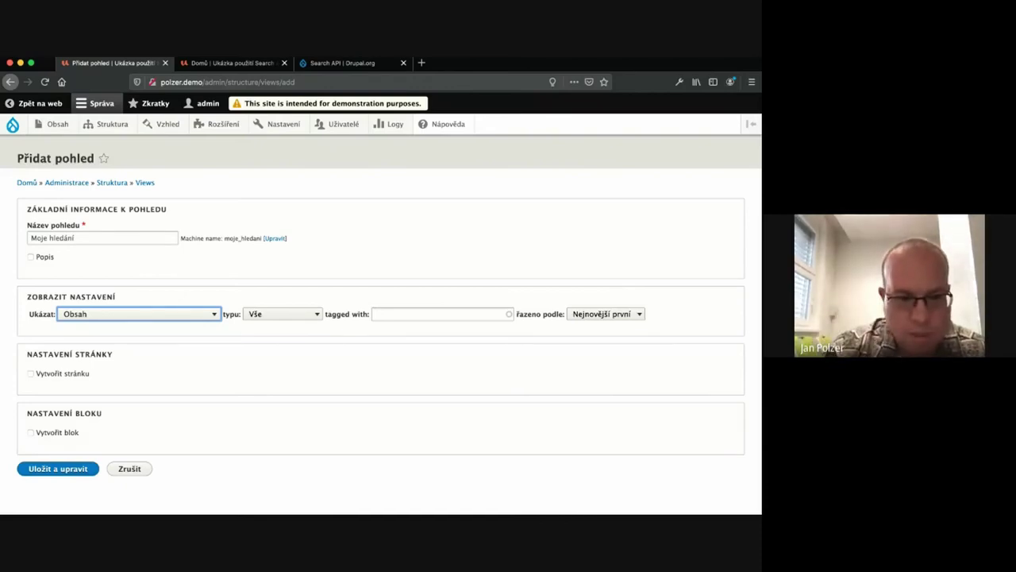
left_click(189, 345)
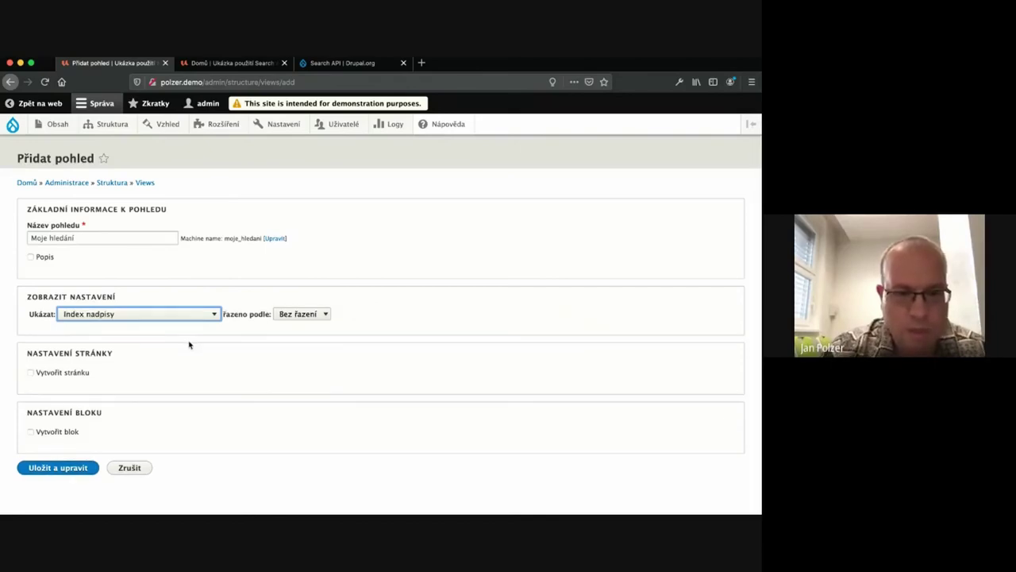
left_click(80, 365)
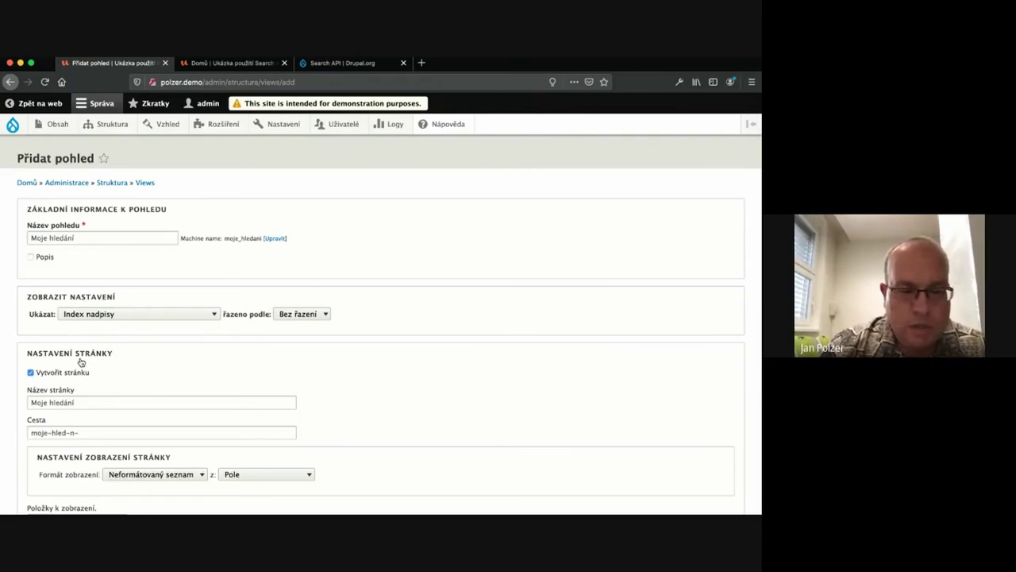
- Set the page path of the new view to moje-hledani
scroll(117, 358, "down", 2)
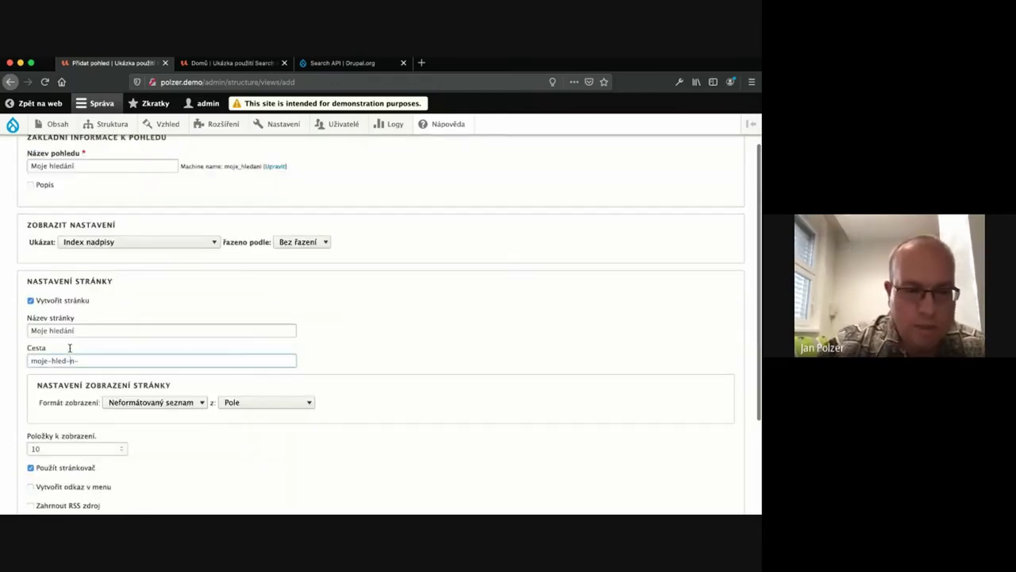
left_click(70, 347)
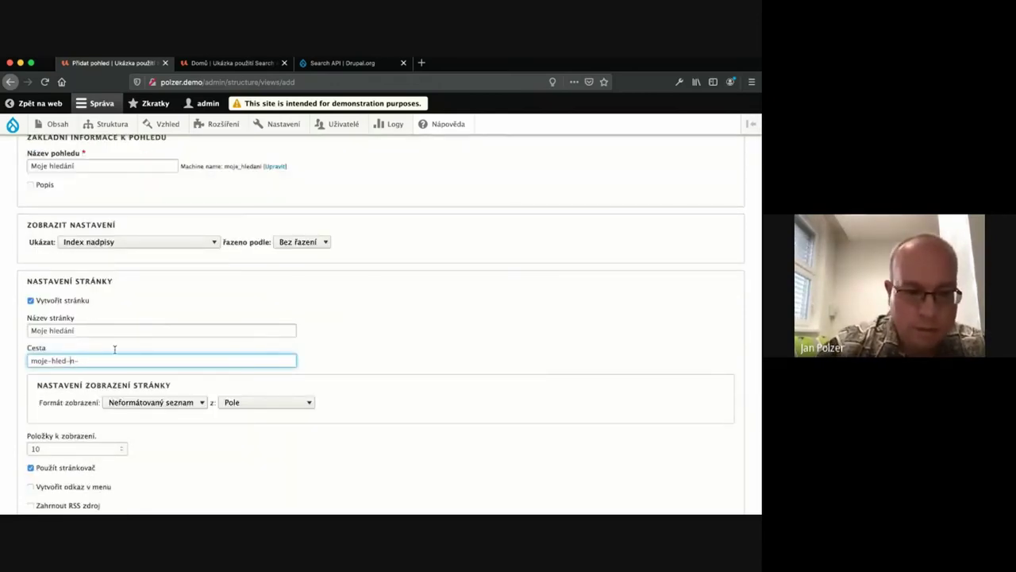
key("BackSpace")
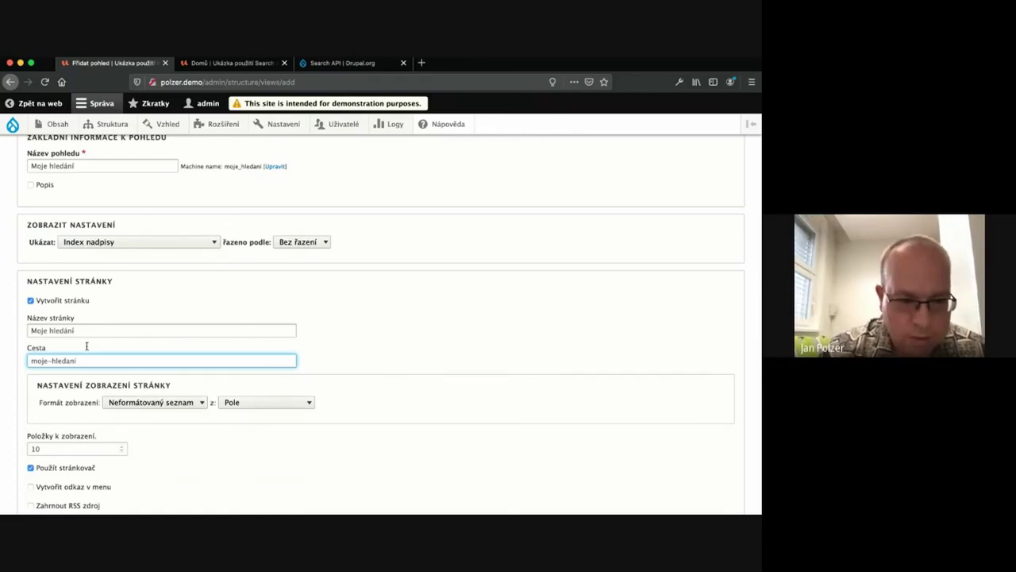
- Create a menu link for the page in the Hlavní navigace menu and save the new view for editing
scroll(87, 346, "down", 1)
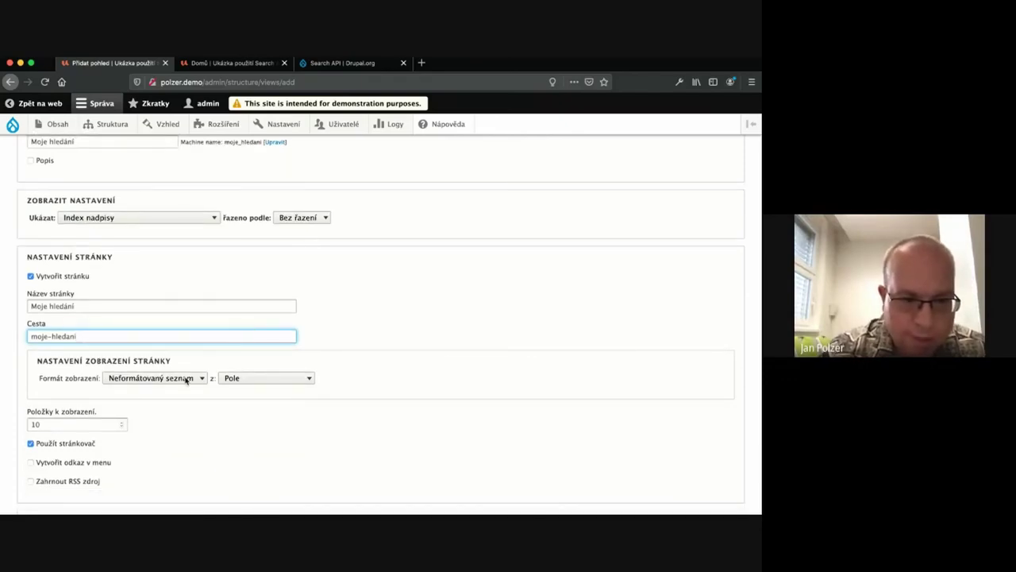
scroll(187, 379, "down", 2)
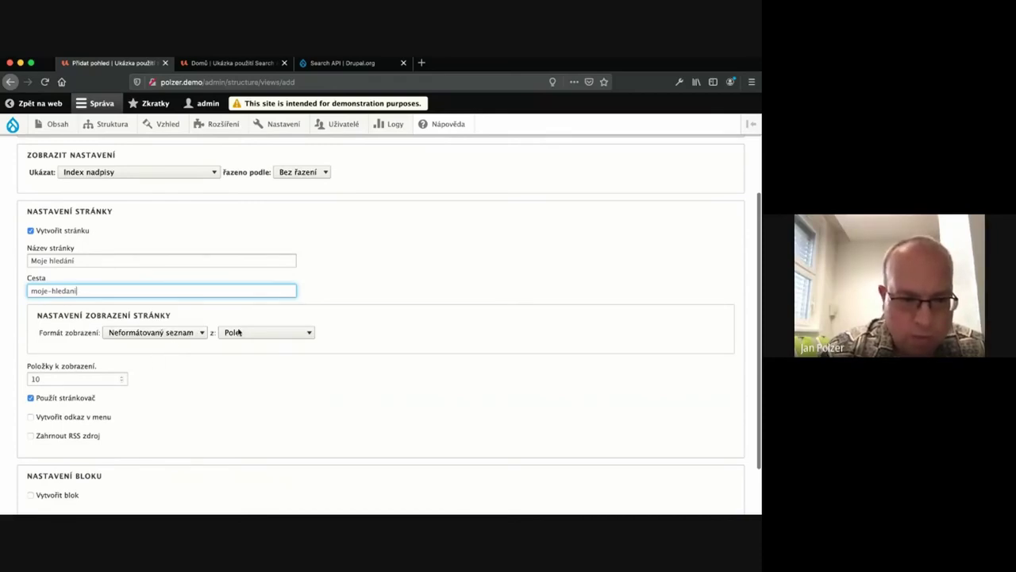
scroll(238, 332, "down", 2)
left_click(109, 363)
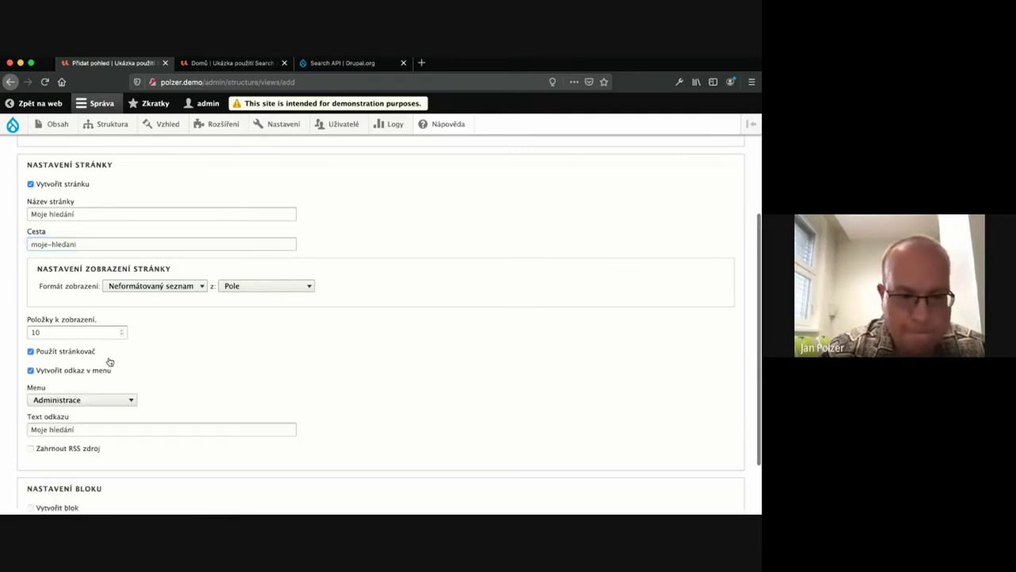
left_click(111, 398)
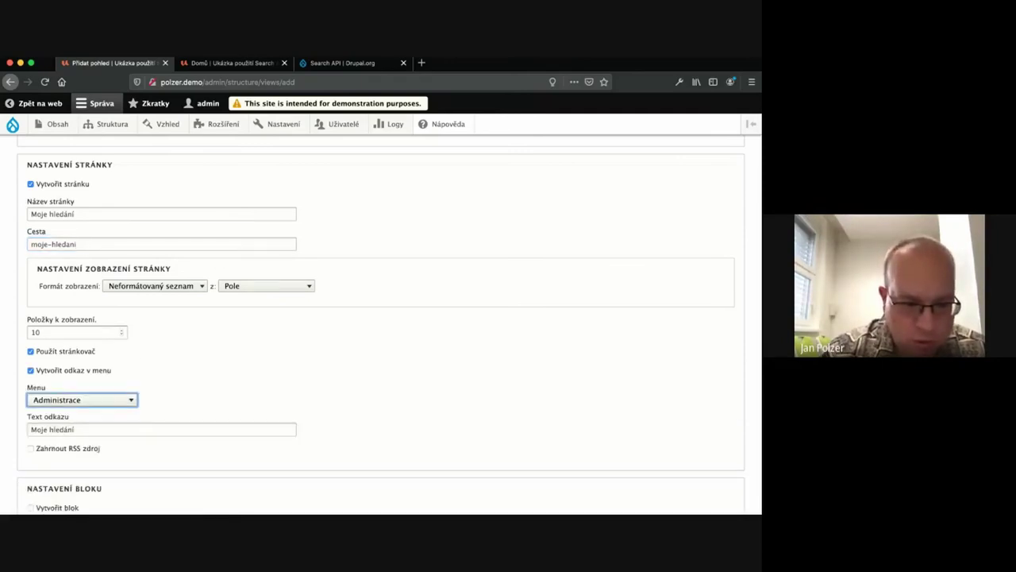
left_click(111, 398)
scroll(109, 399, "down", 2)
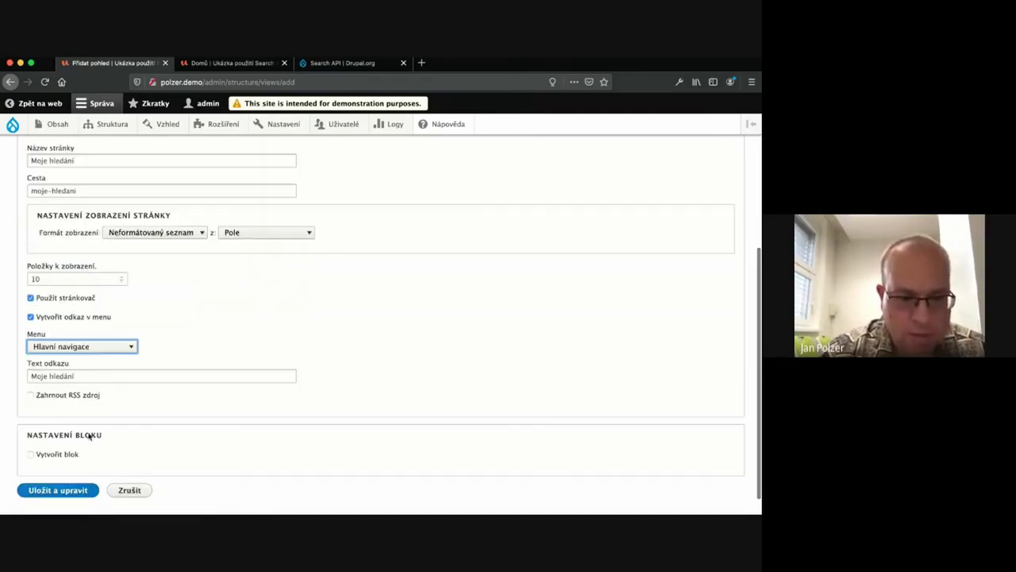
left_click(85, 485)
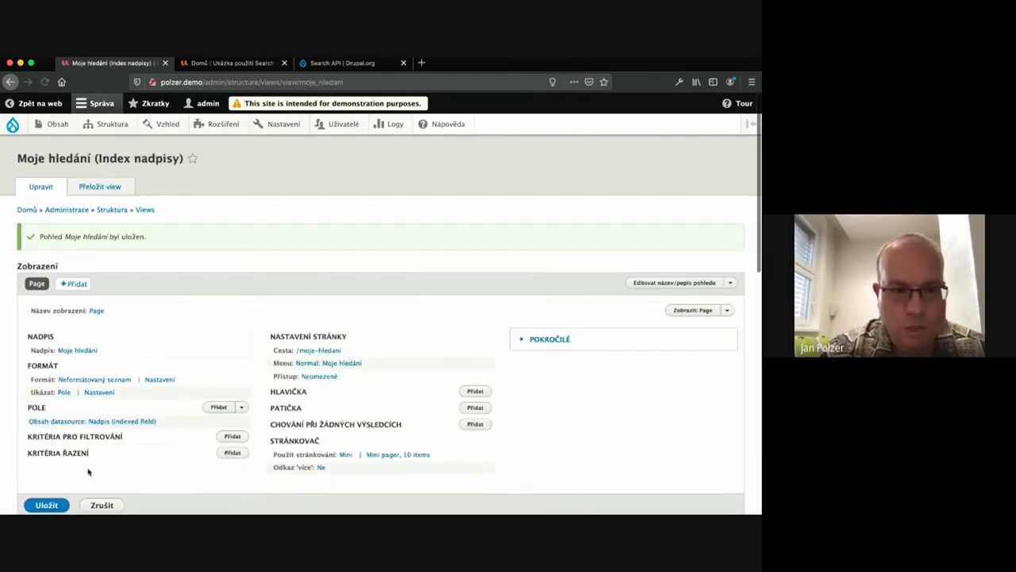
- Look through the preview of the items the Moje hledání view lists
scroll(218, 334, "down", 3)
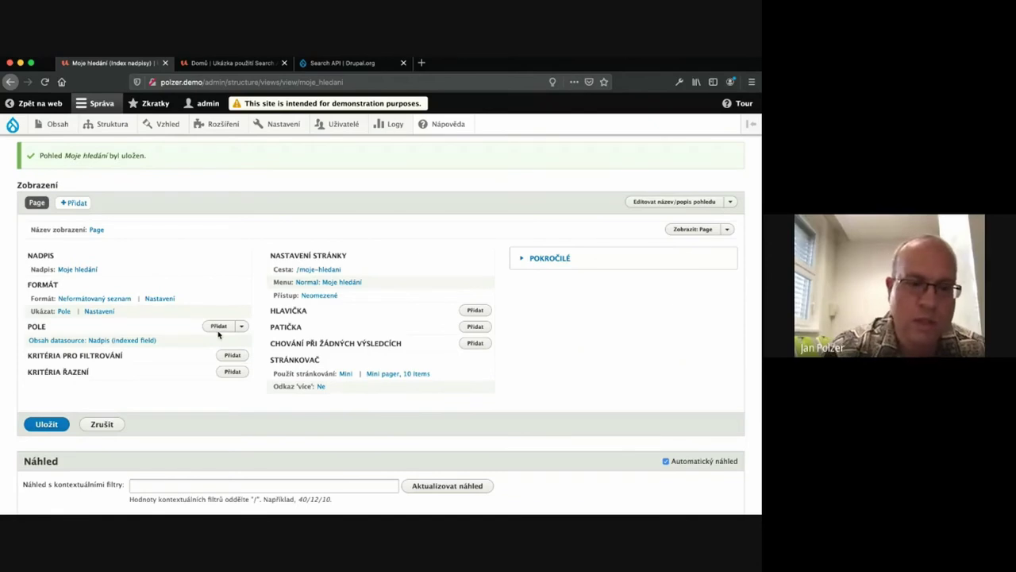
scroll(218, 335, "down", 10)
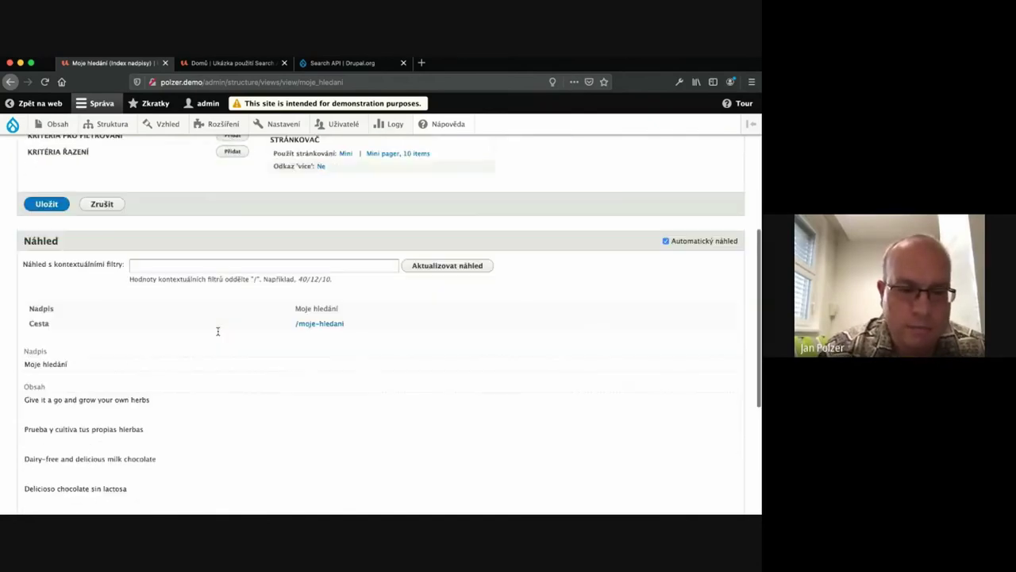
scroll(127, 409, "down", 7)
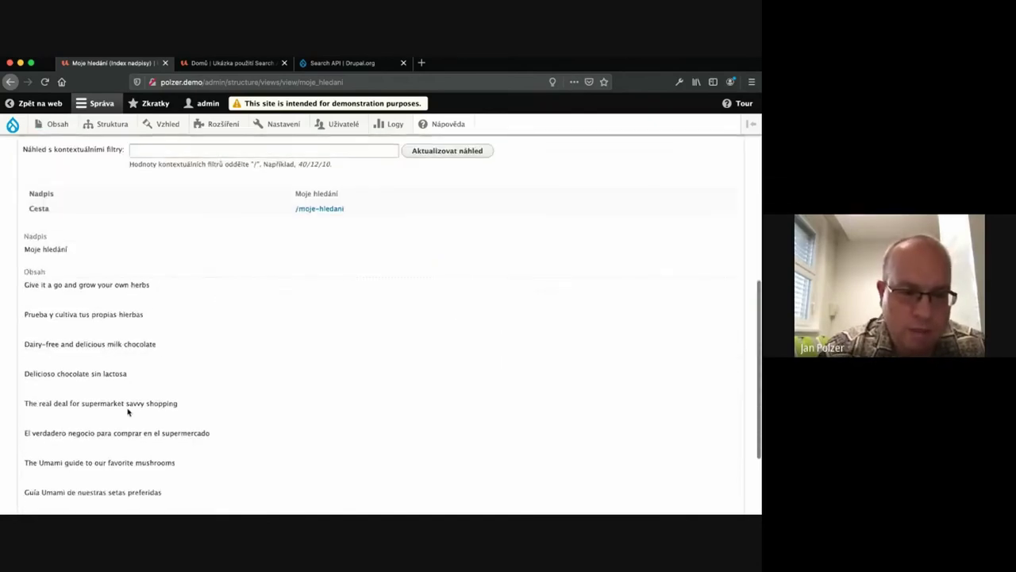
scroll(127, 409, "down", 2)
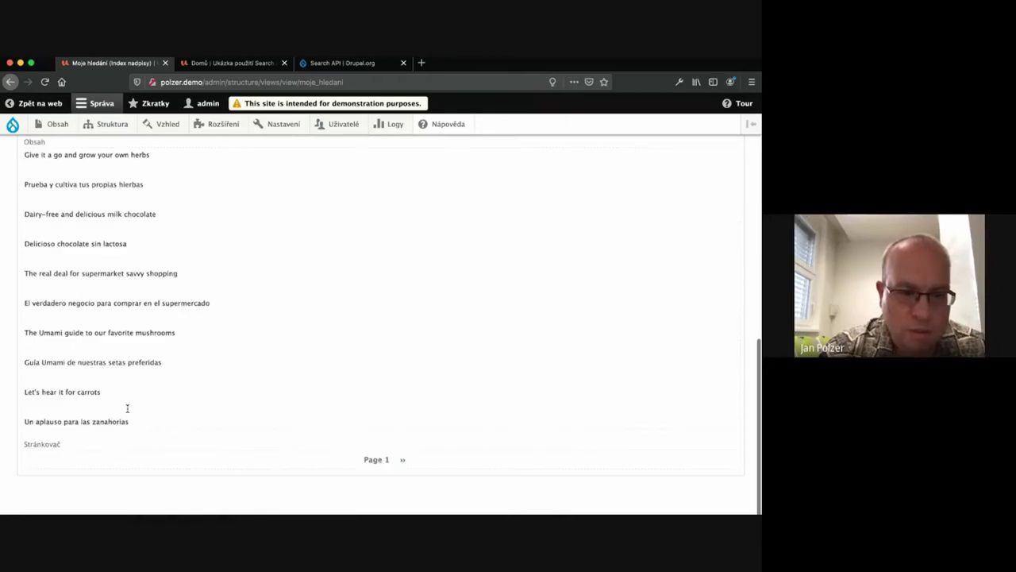
scroll(127, 409, "up", 7)
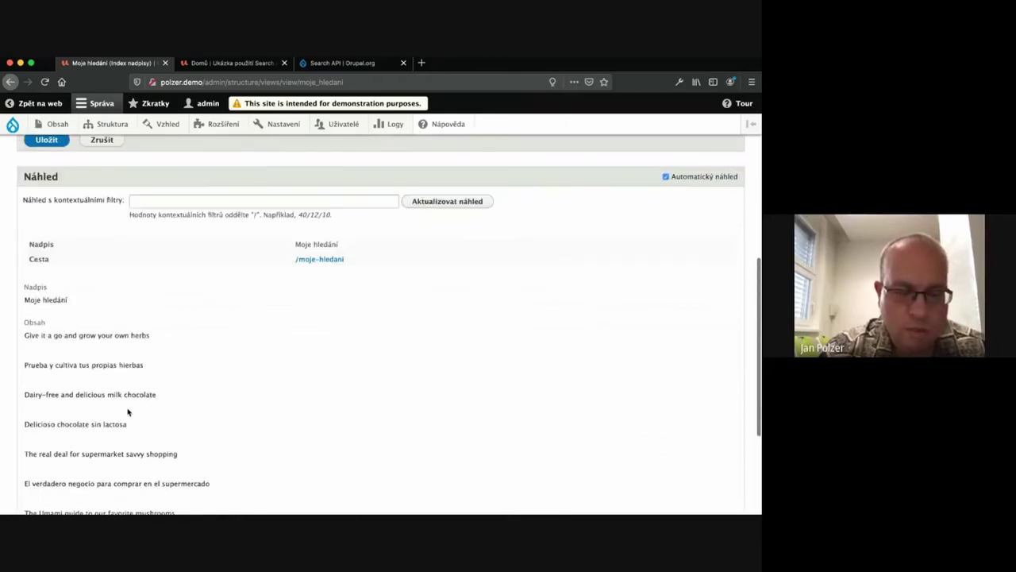
scroll(127, 411, "up", 13)
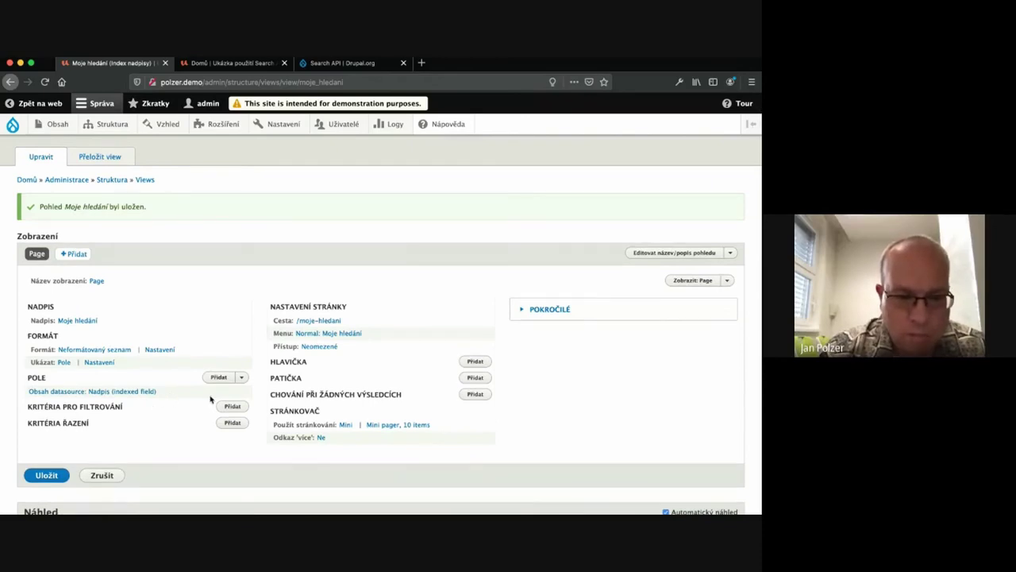
- Add Relevance as a sort criterion of the view, in ascending order
left_click(234, 416)
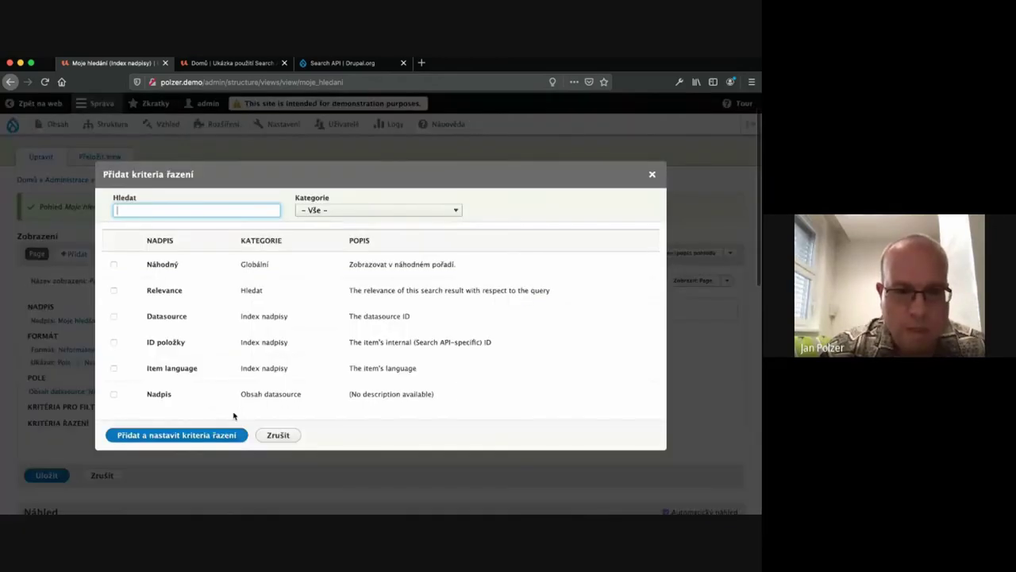
left_click(181, 287)
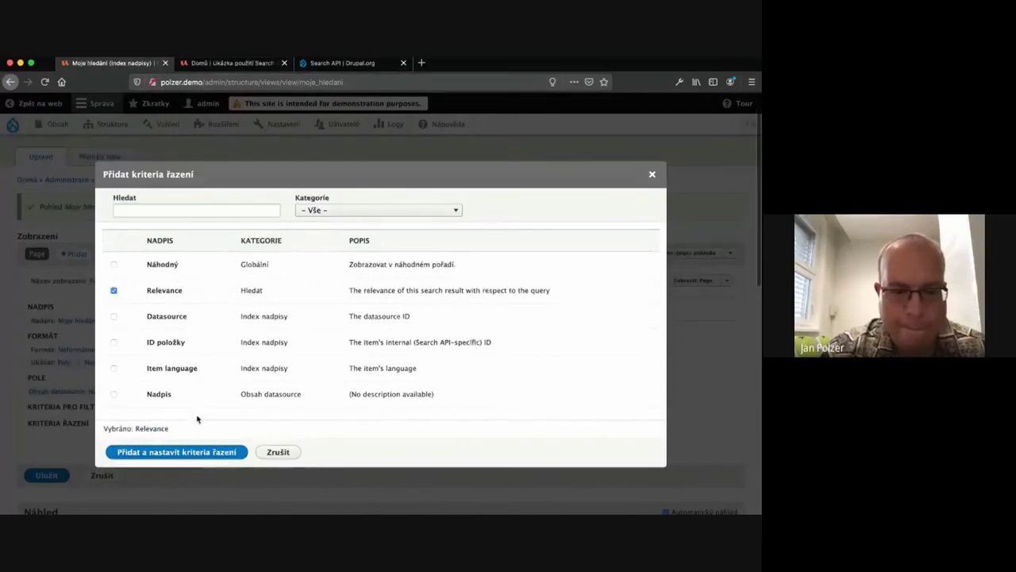
left_click(204, 443)
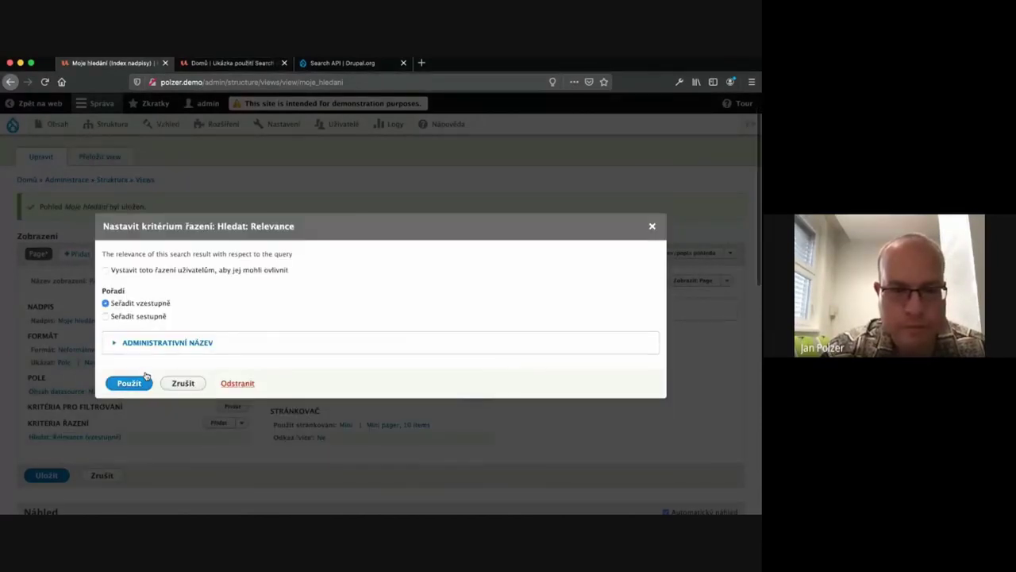
left_click(138, 377)
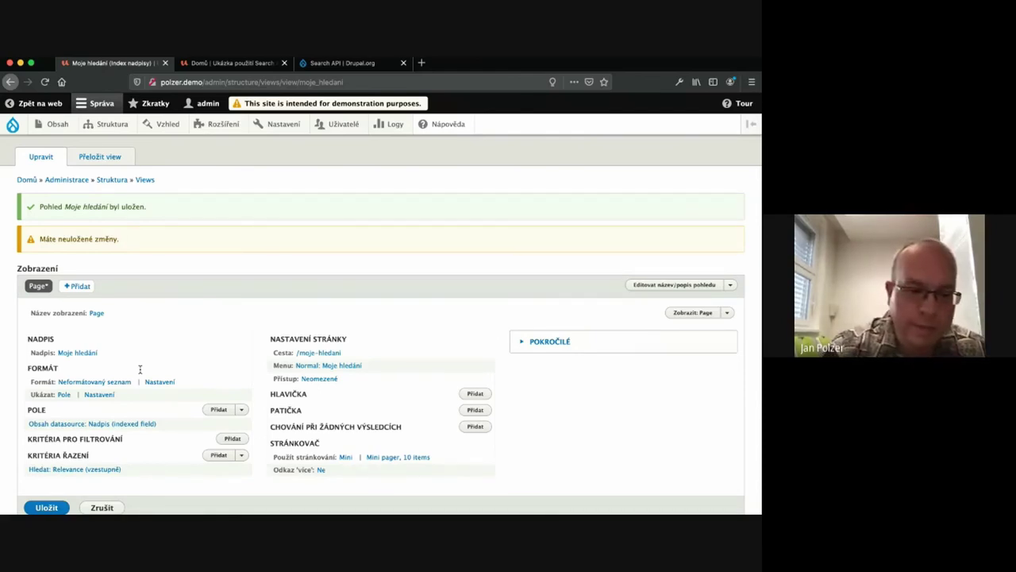
- Add the Nadpis field from Obsah datasource as a filter criterion of the view
scroll(140, 369, "down", 1)
left_click(228, 414)
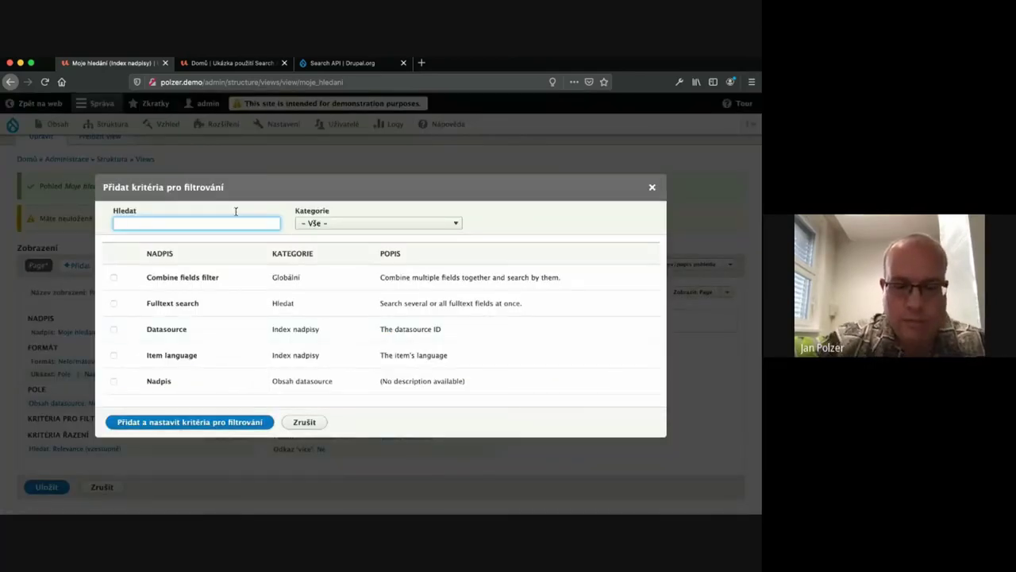
type("nadoi")
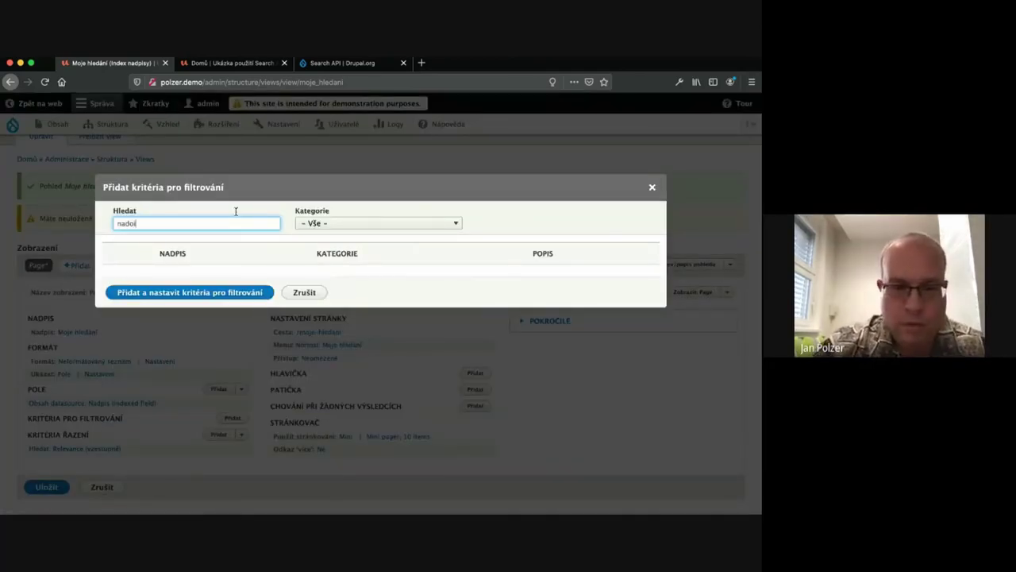
key("BackSpace")
type("p")
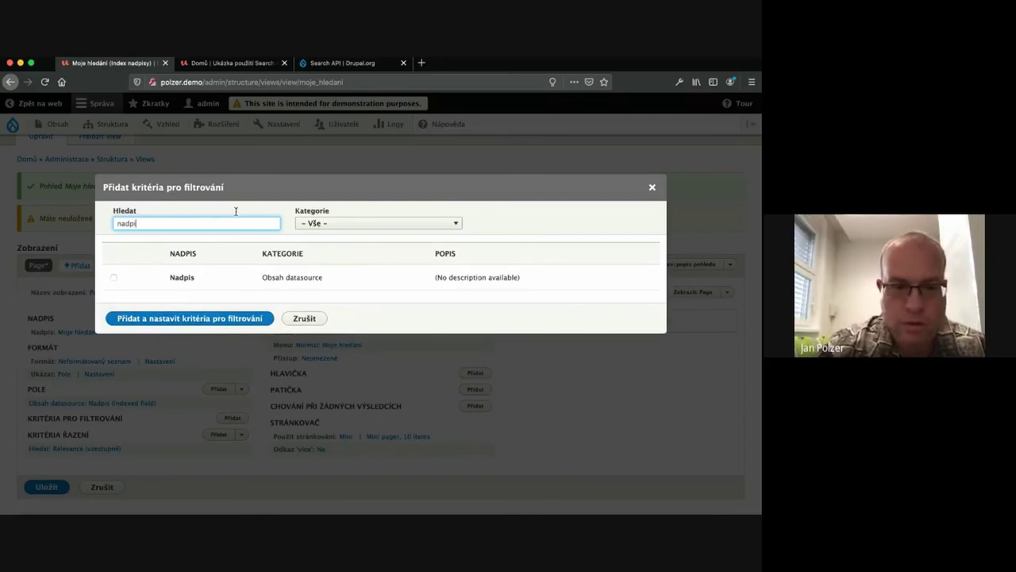
left_click(197, 272)
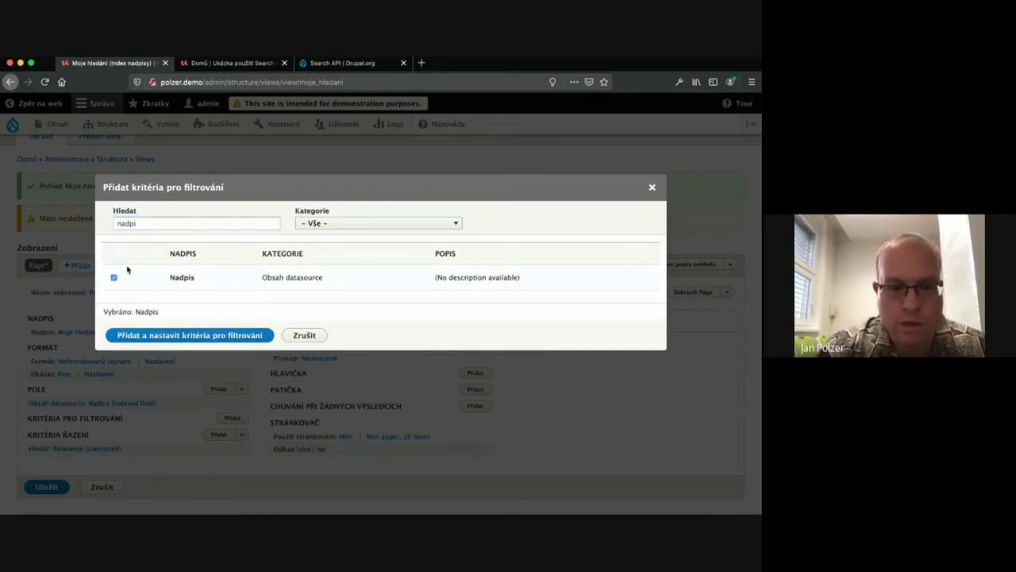
left_click(177, 210)
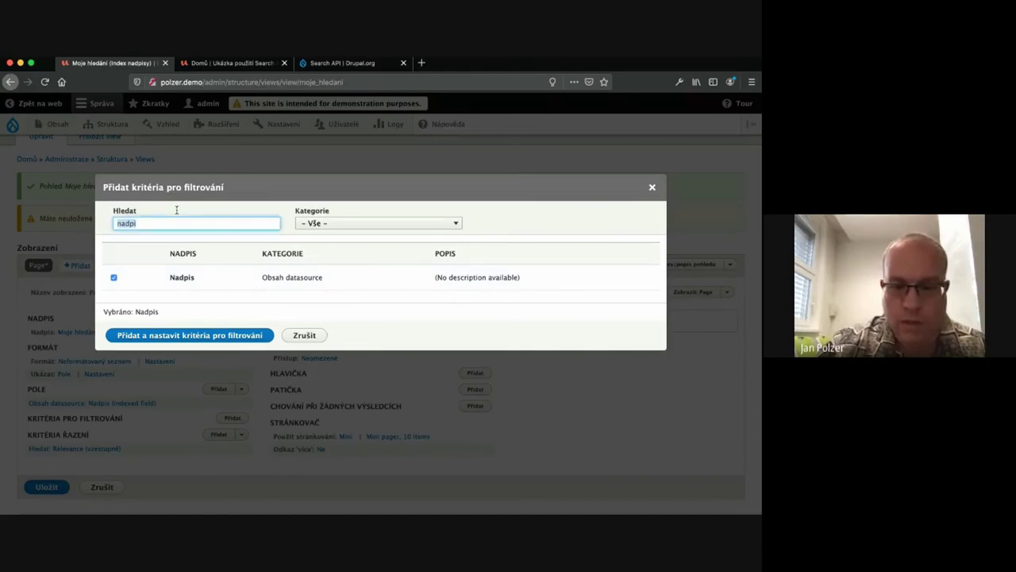
key("BackSpace")
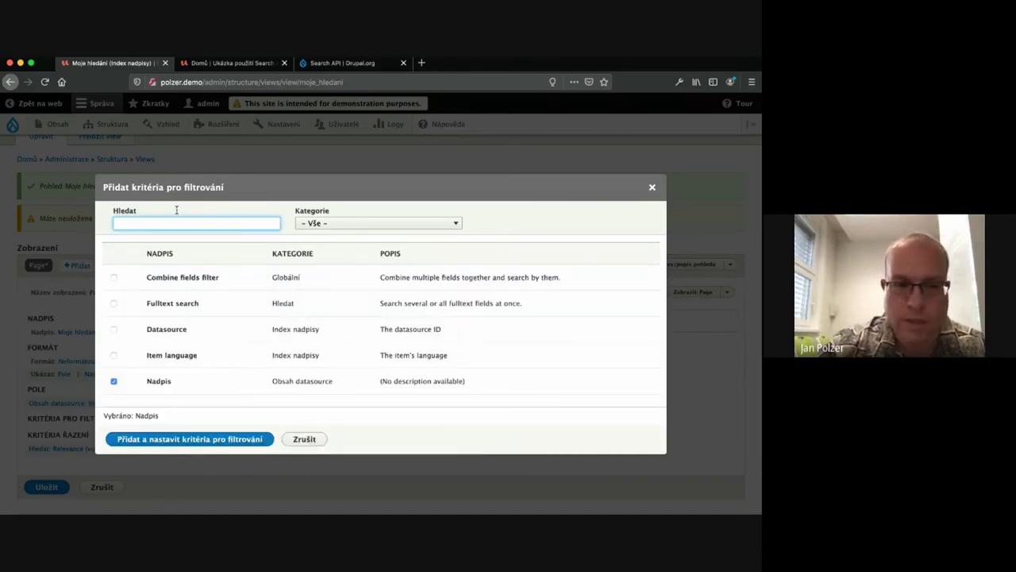
left_click(113, 381)
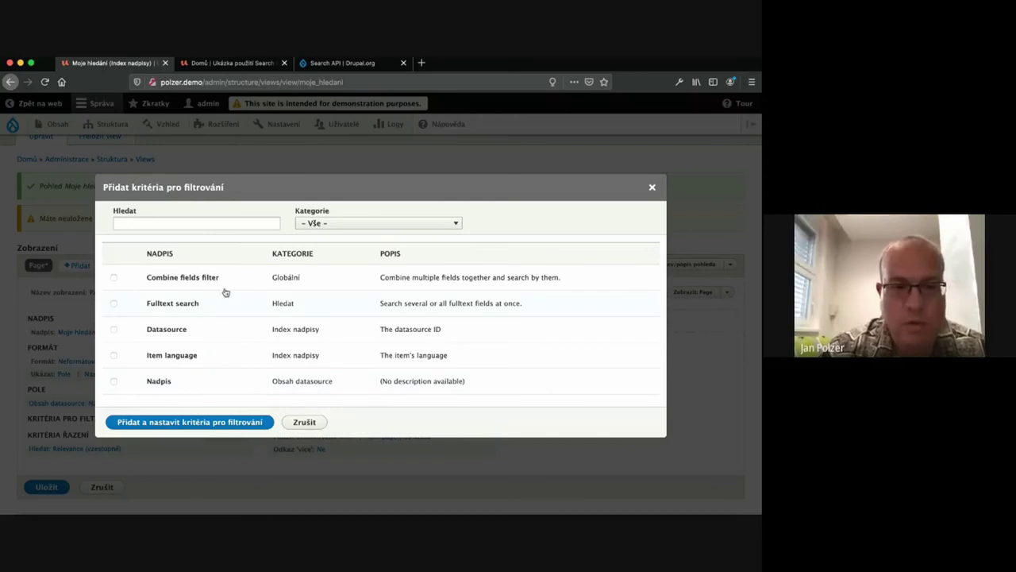
left_click(165, 371)
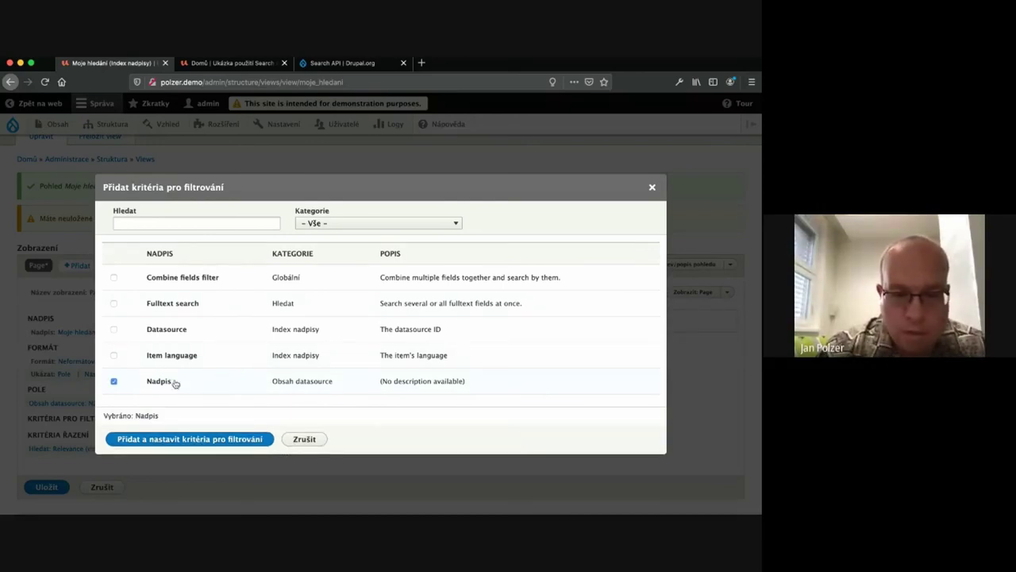
left_click(210, 435)
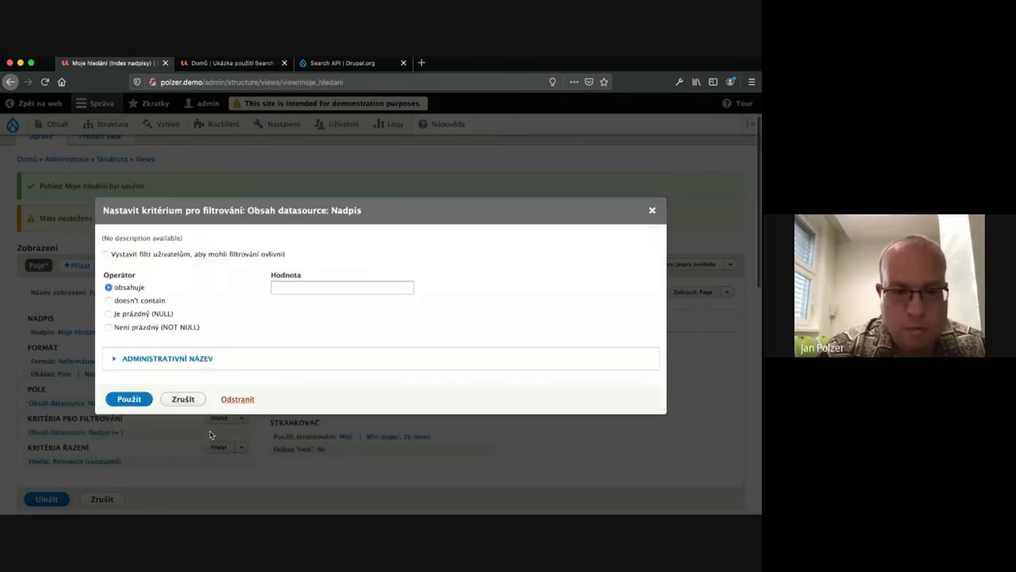
- Expose the Nadpis filter to visitors and set its placeholder text to "zadejte slovíčko z nadpisu"
left_click(170, 253)
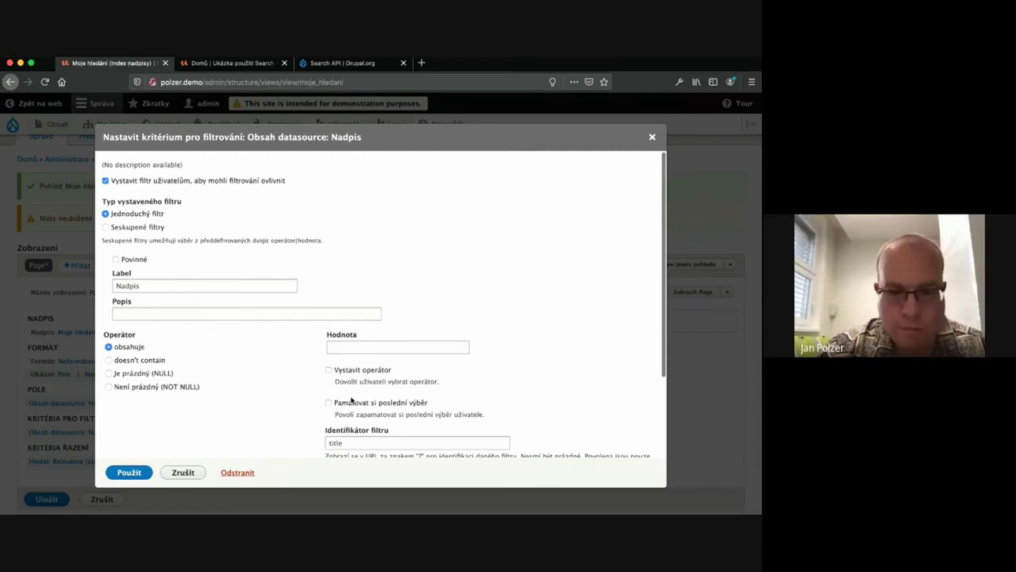
scroll(351, 400, "down", 3)
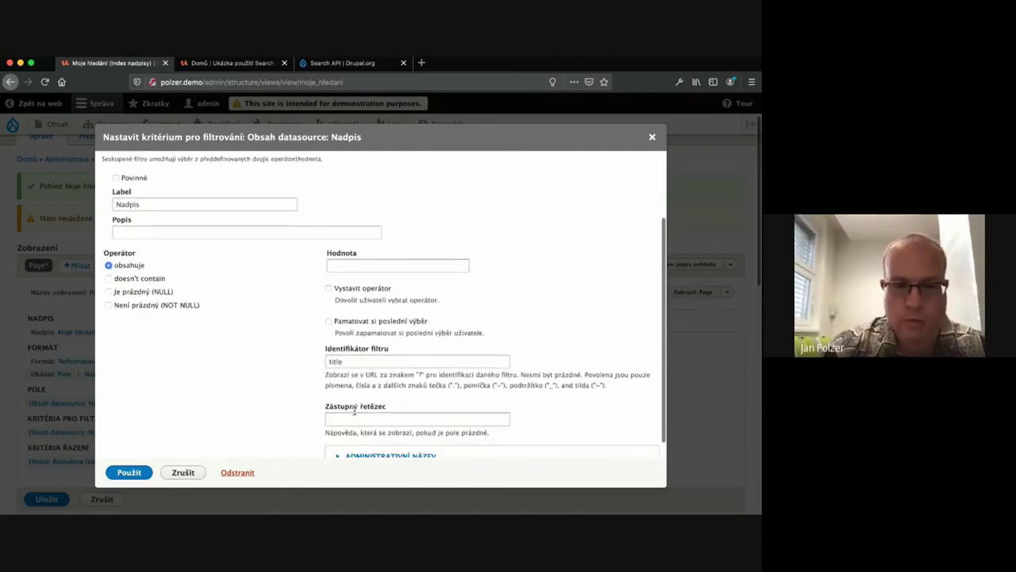
left_click(354, 409)
type("zadej")
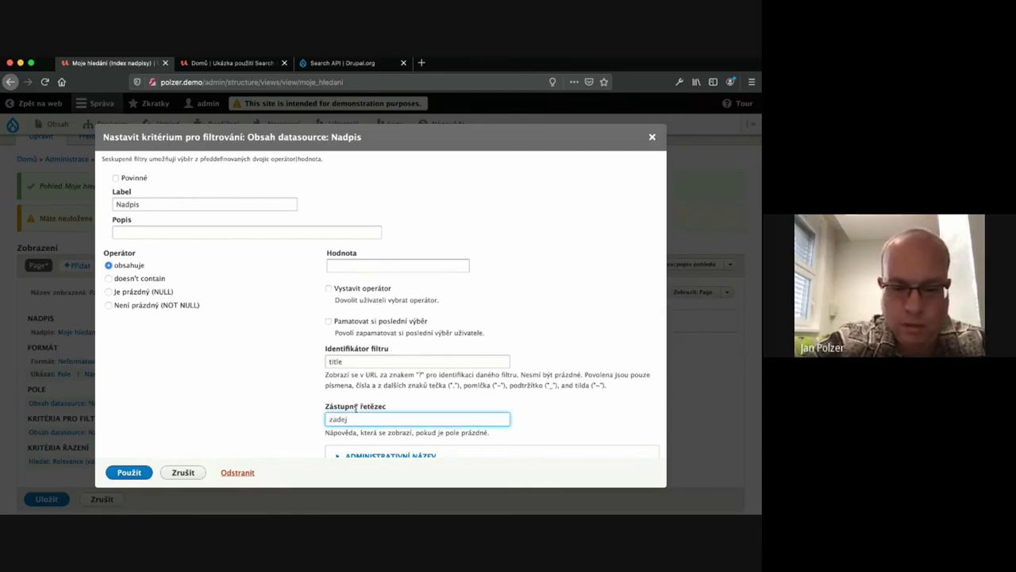
type("te s")
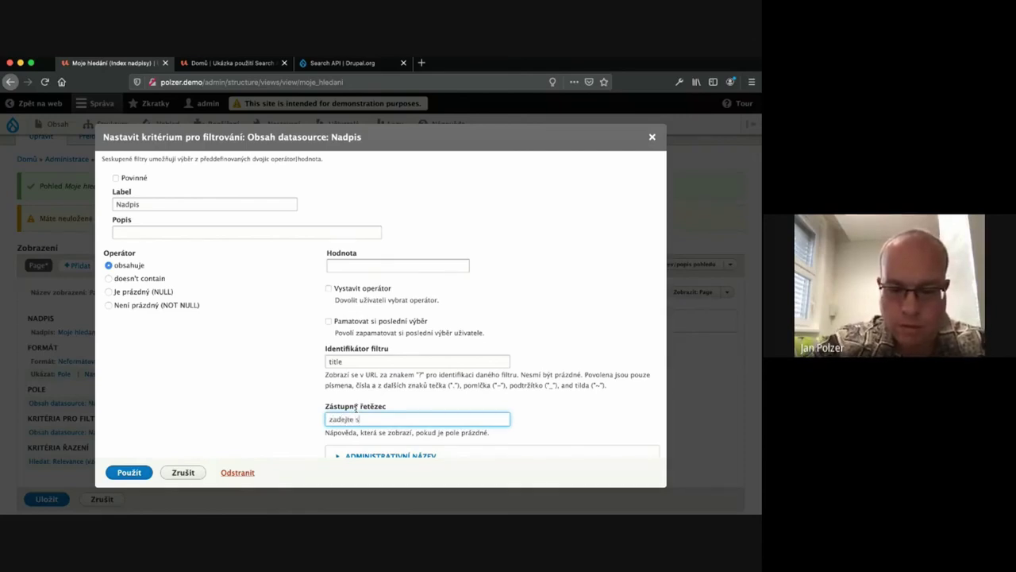
type("lovíčko z nadpisu")
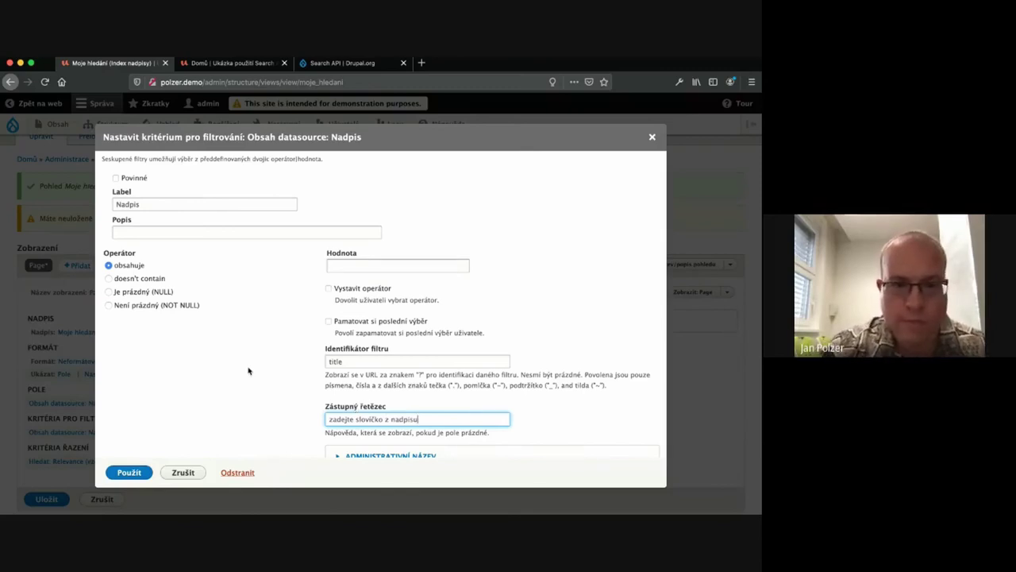
- Make the exposed Nadpis filter required and apply the filter settings
scroll(249, 370, "up", 2)
scroll(249, 370, "down", 1)
scroll(248, 370, "down", 1)
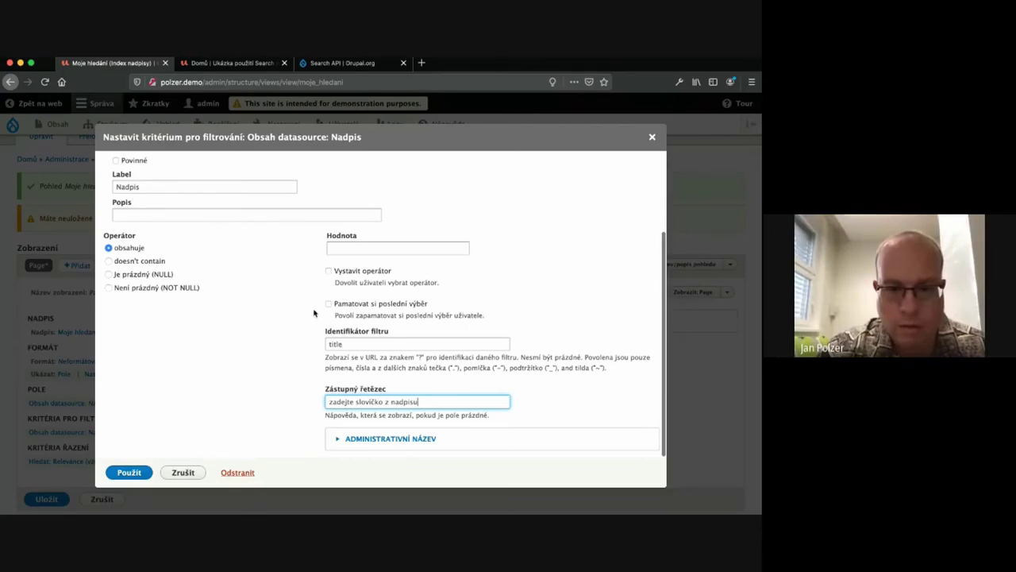
scroll(259, 340, "down", 1)
scroll(259, 342, "up", 1)
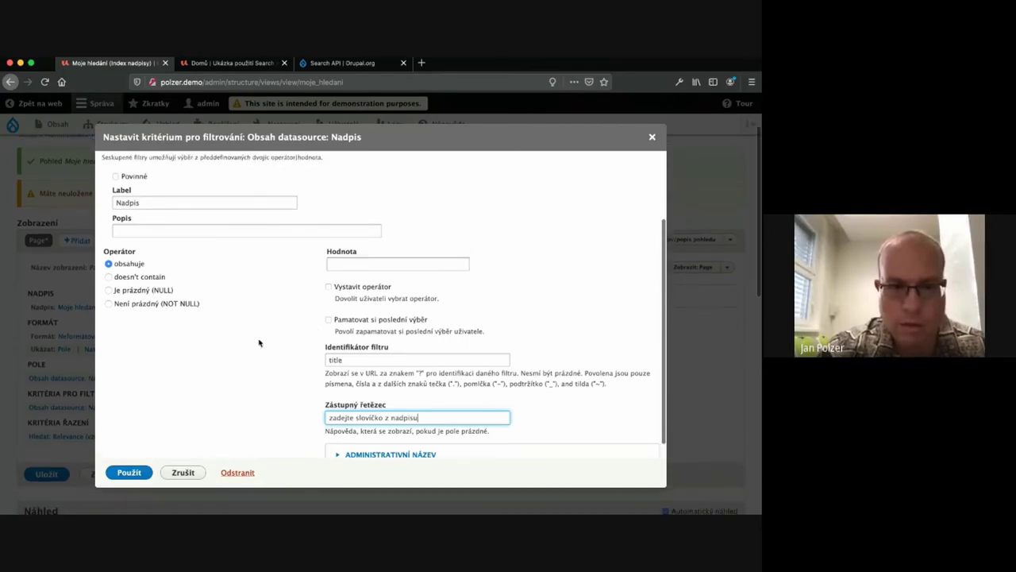
left_click(141, 182)
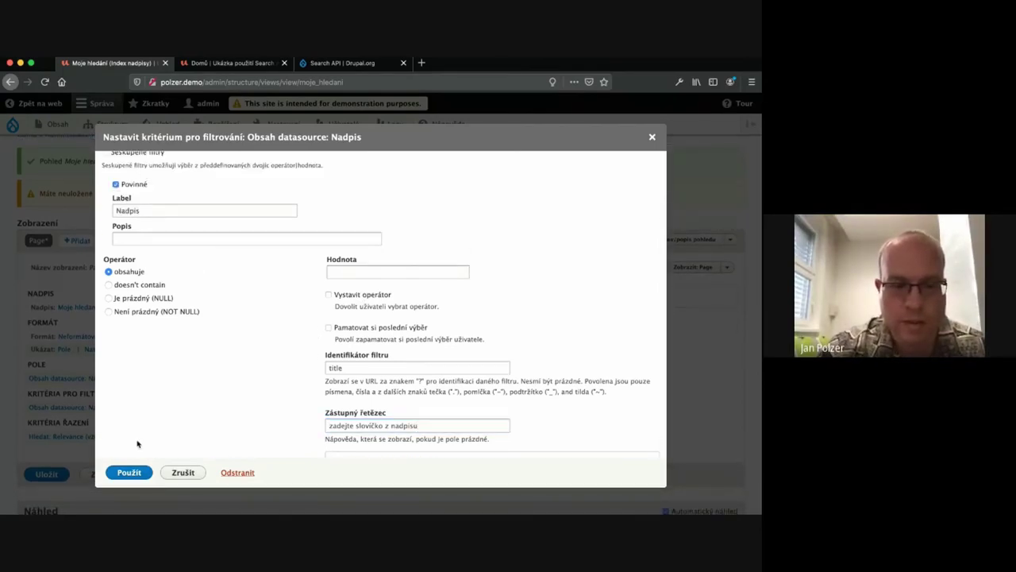
left_click(131, 470)
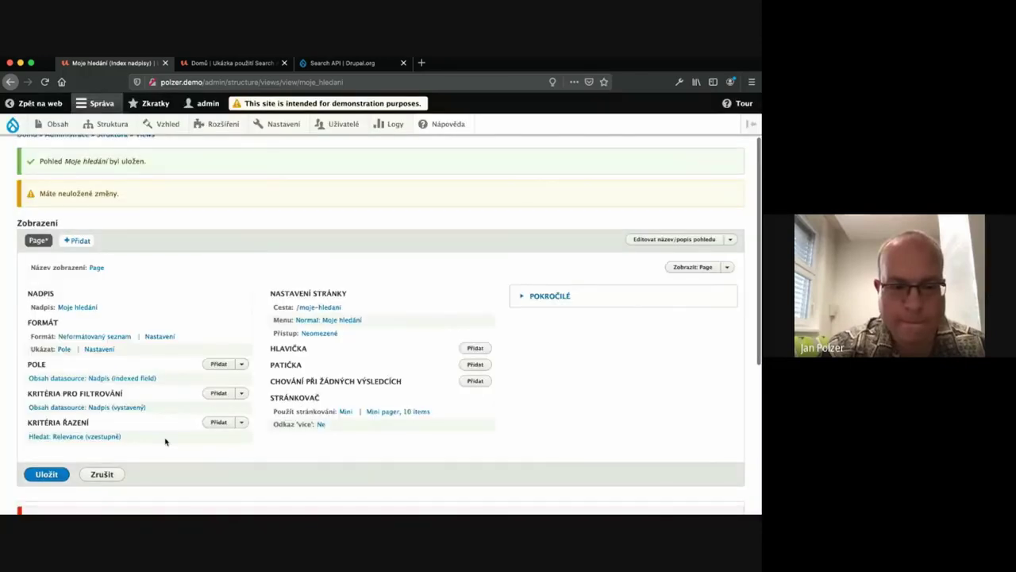
- Set the exposed form's submit button text to Vyhledat, without a reset button, and save the view
scroll(175, 434, "down", 3)
scroll(176, 435, "up", 3)
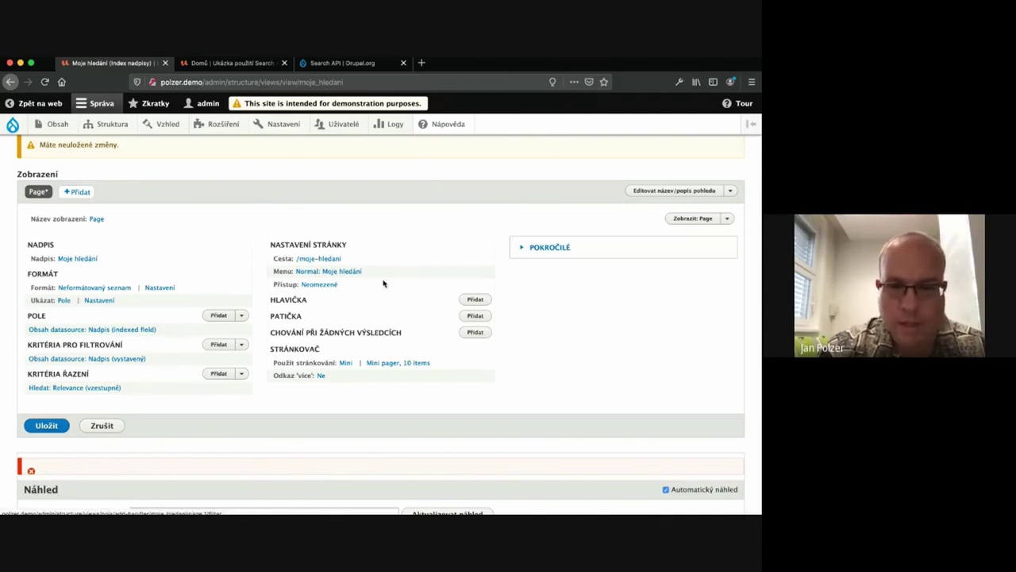
left_click(549, 245)
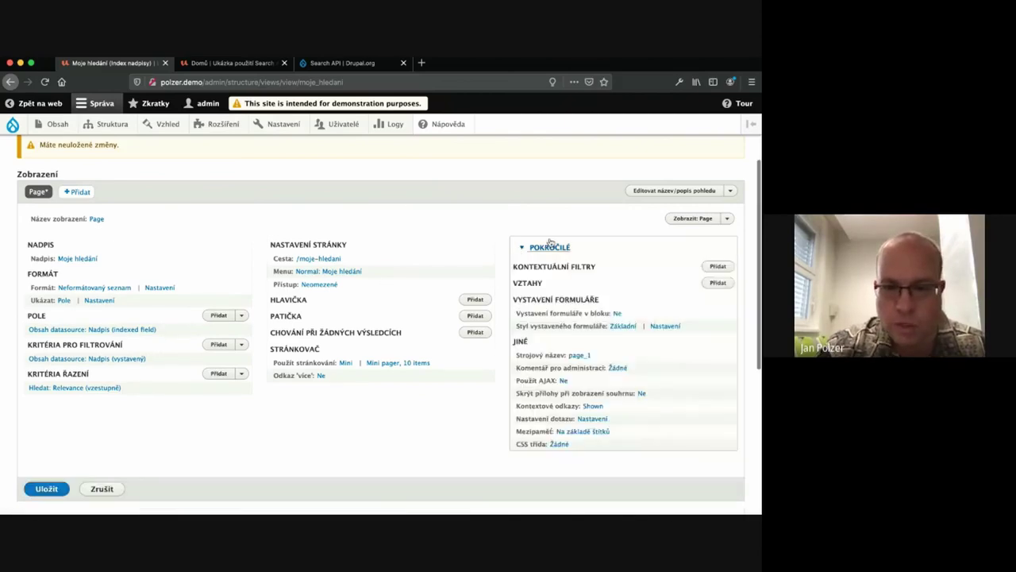
scroll(486, 333, "down", 3)
scroll(468, 358, "down", 4)
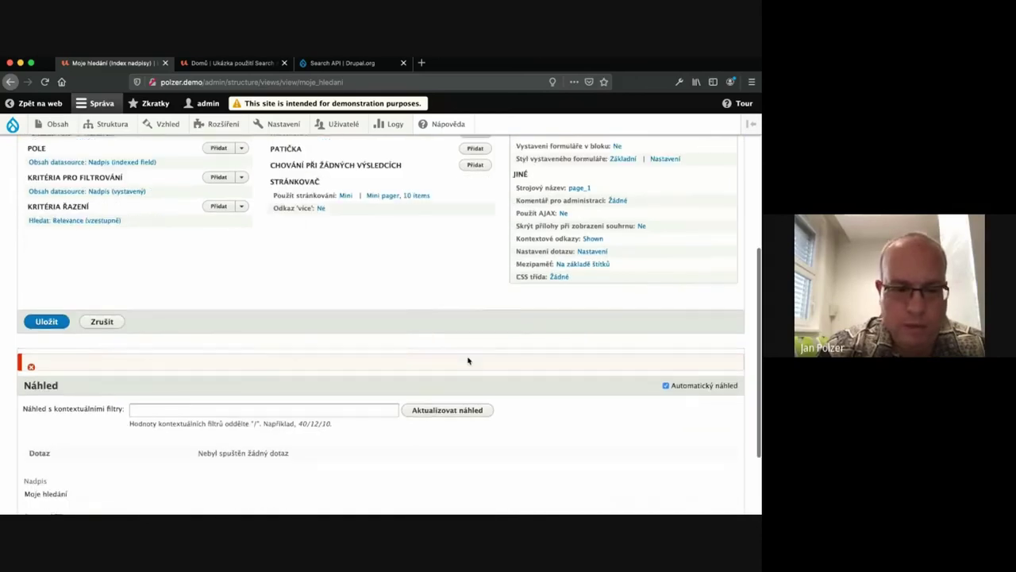
scroll(467, 358, "up", 4)
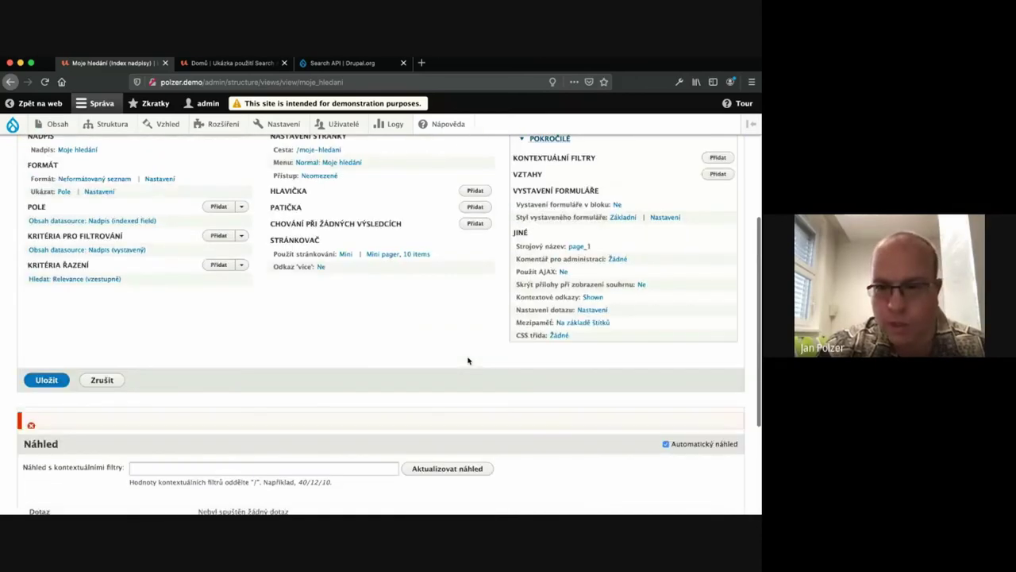
left_click(653, 211)
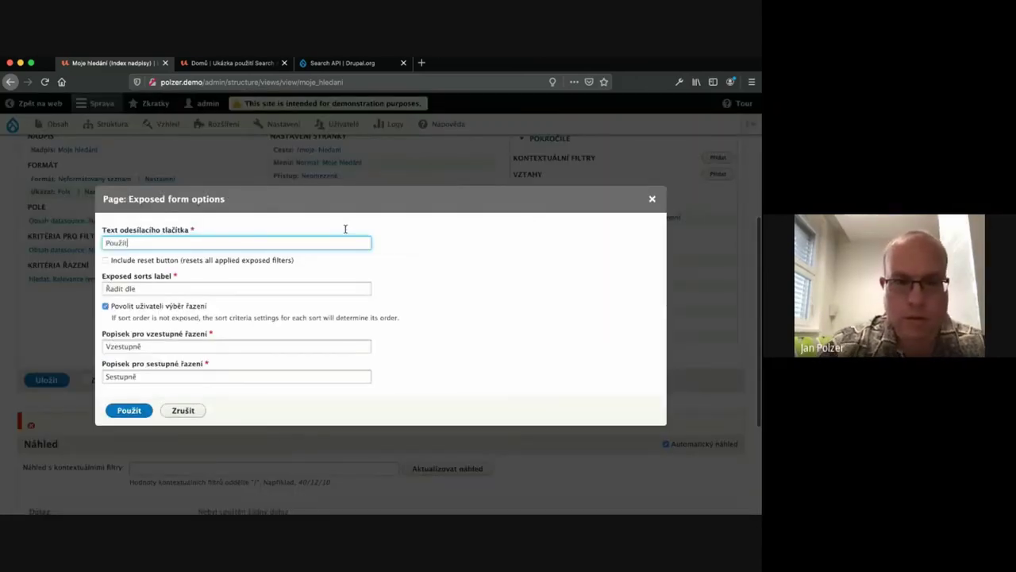
key("super+a")
type("Vyhledat")
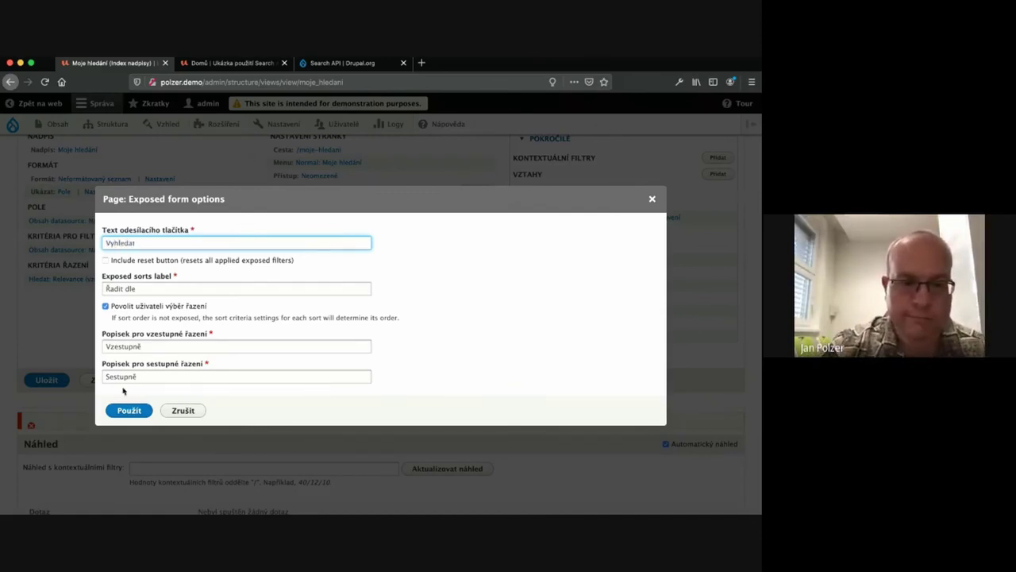
left_click(171, 259)
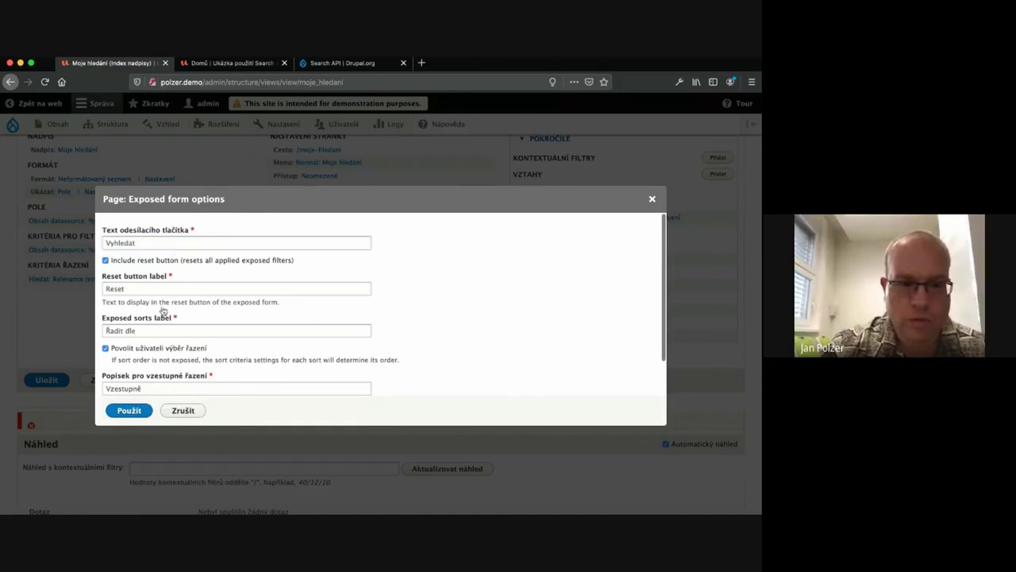
left_click(179, 260)
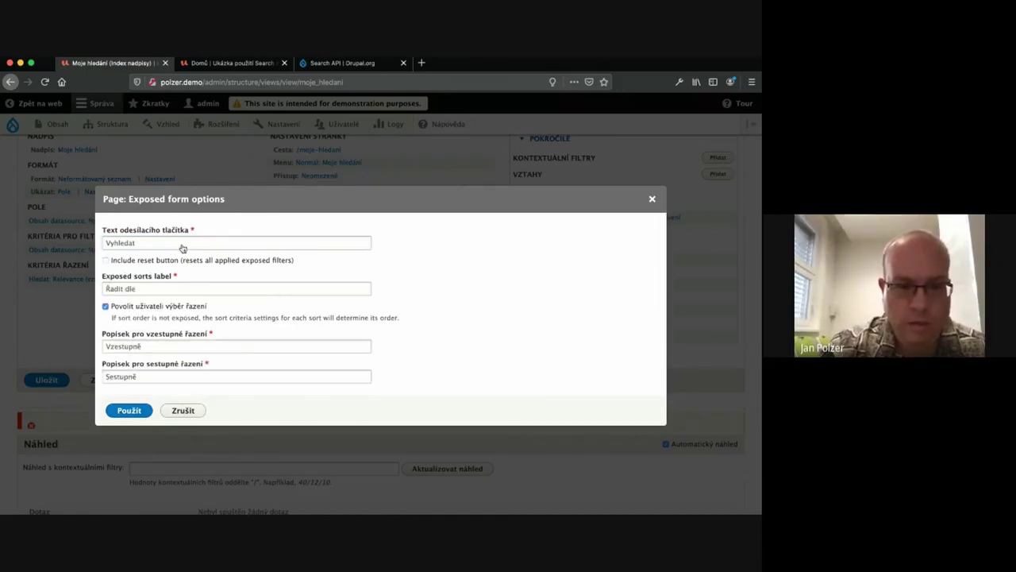
left_click(134, 405)
left_click(50, 312)
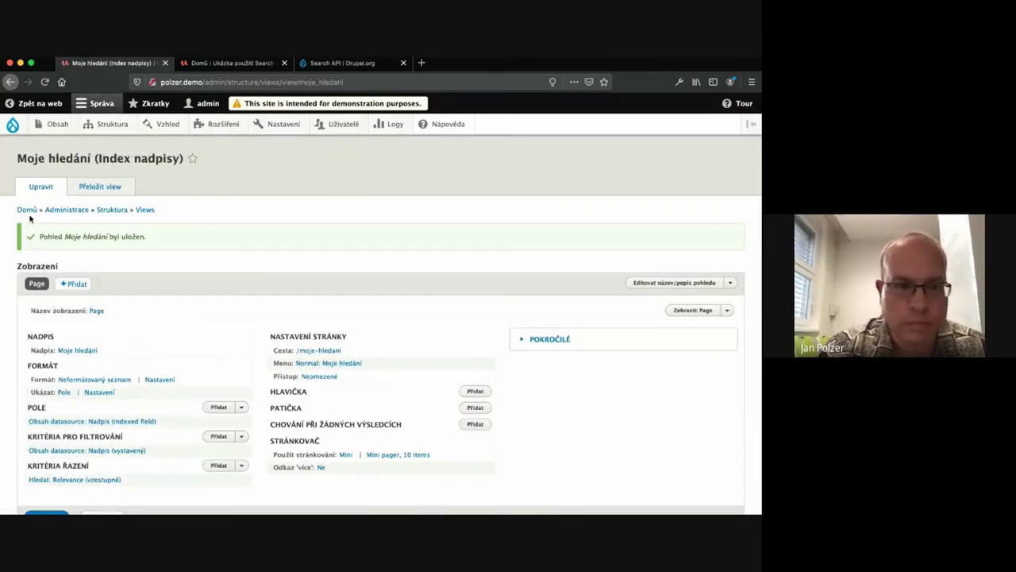
- Open the Moje hledání page on the public site and search titles for "vegan"
left_click(29, 207)
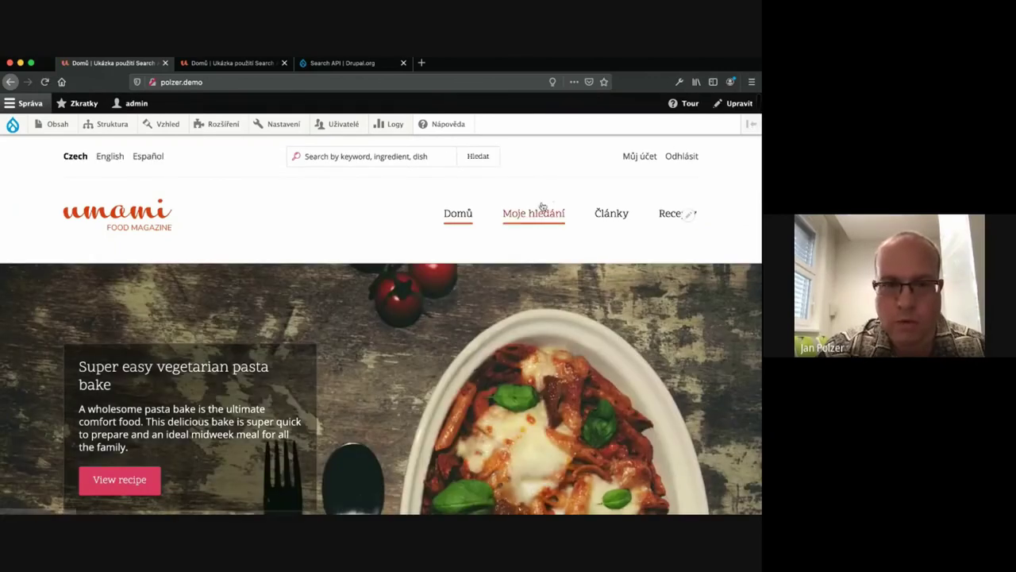
left_click(542, 206)
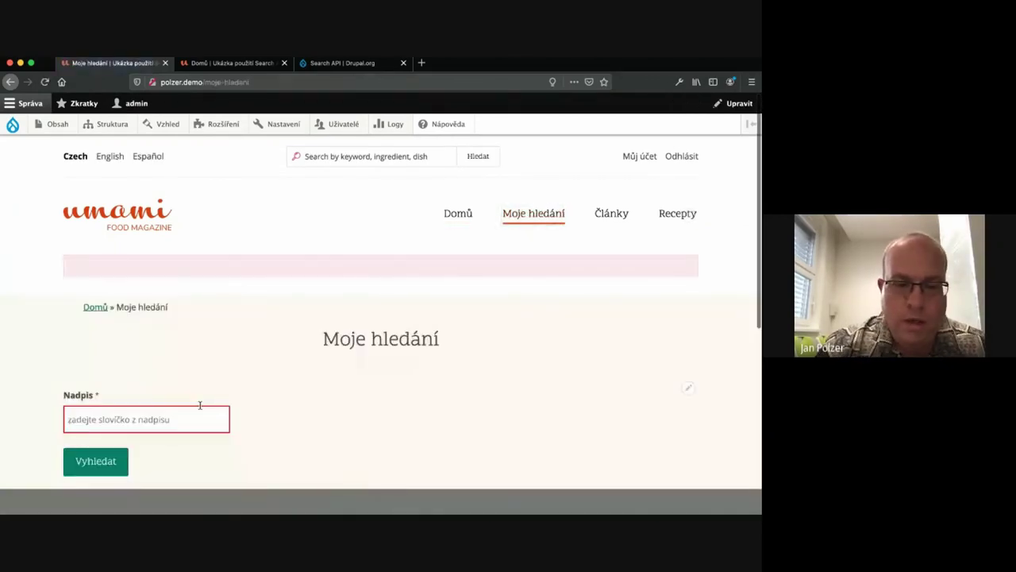
scroll(200, 405, "down", 1)
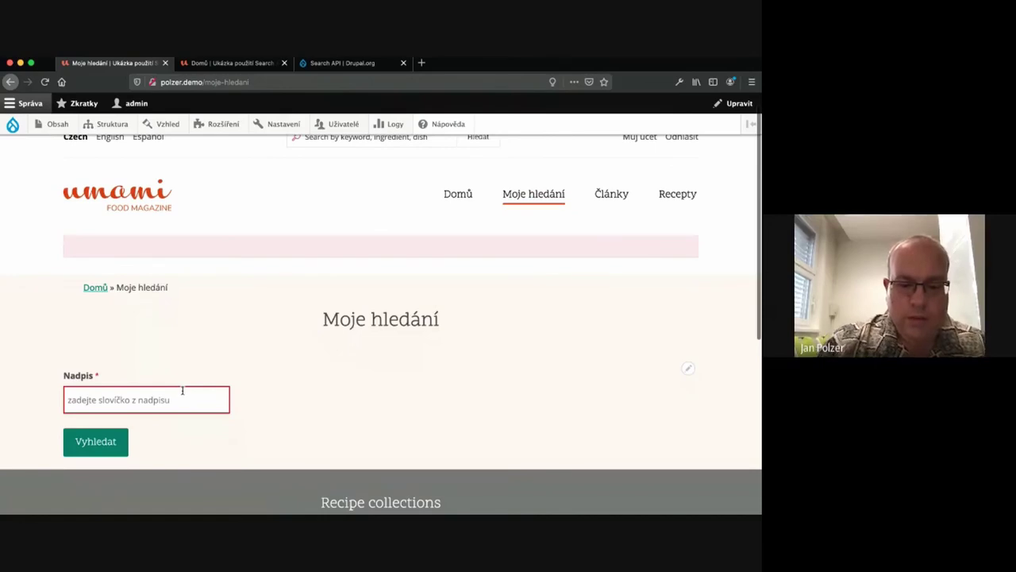
left_click(182, 390)
type("vegan")
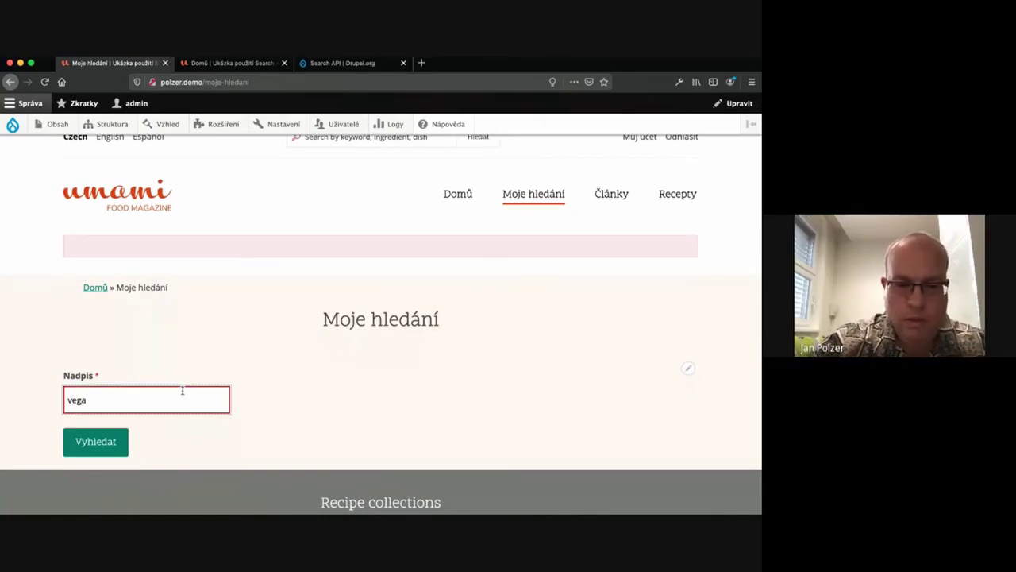
left_click(112, 436)
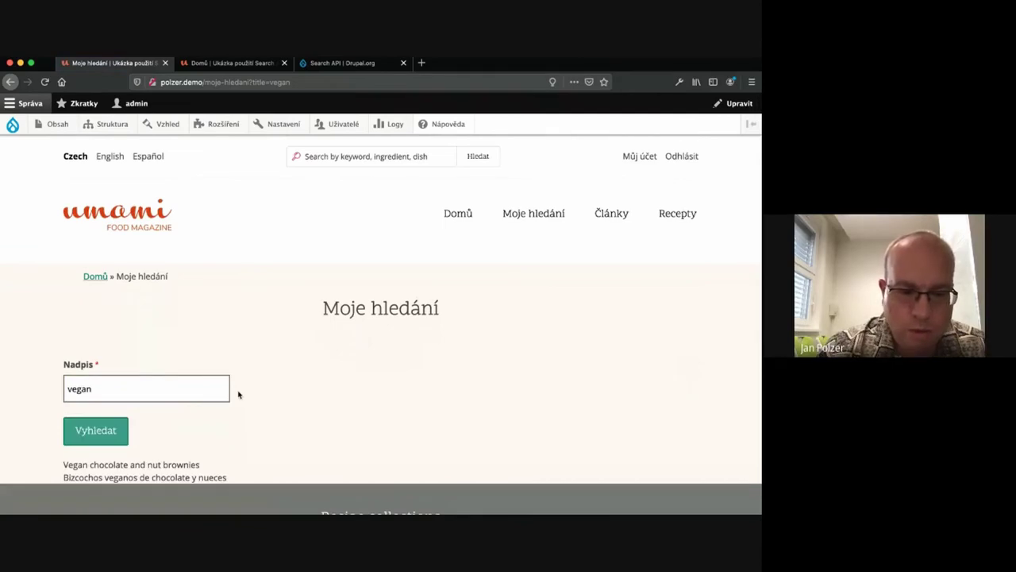
scroll(238, 392, "down", 1)
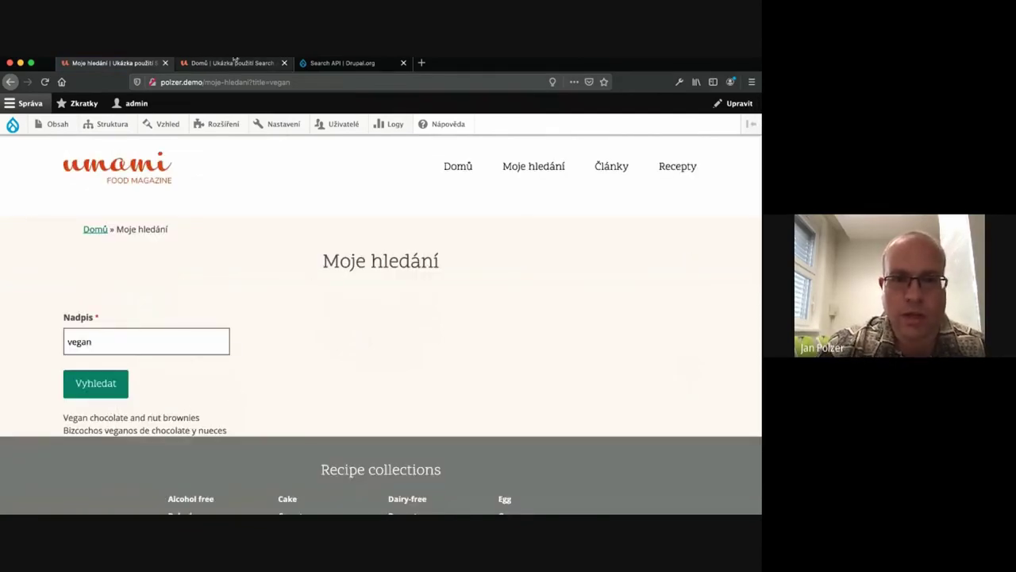
- Search for "vegan" with the site's built-in search on the other open site page and look through the results
left_click(235, 62)
type("vegan")
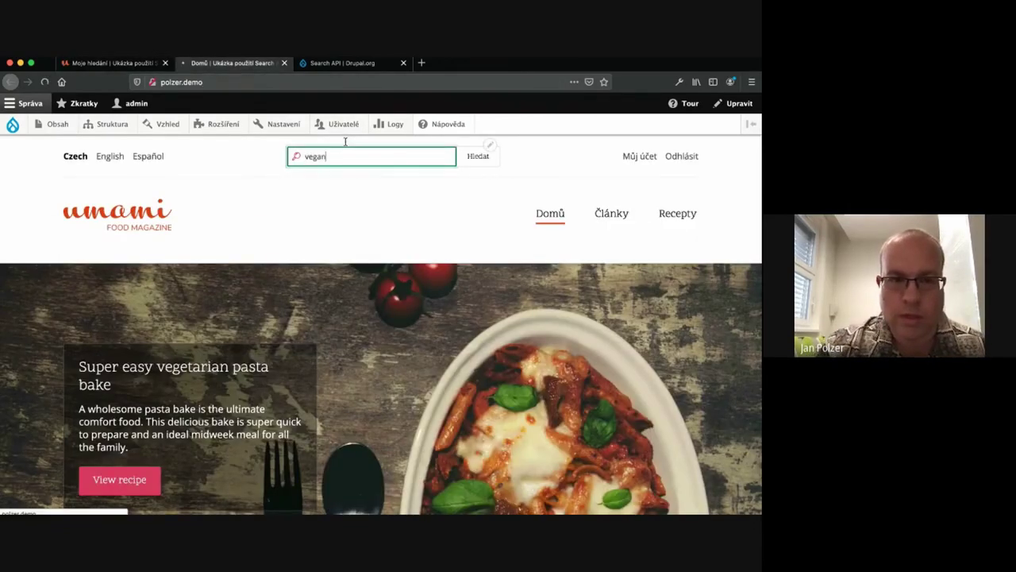
key("Return")
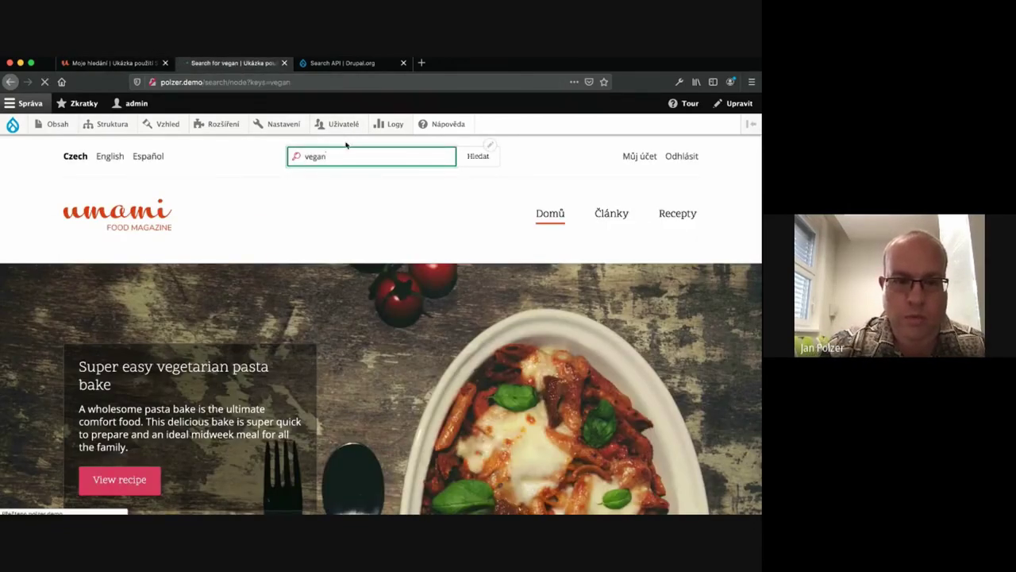
scroll(333, 240, "down", 5)
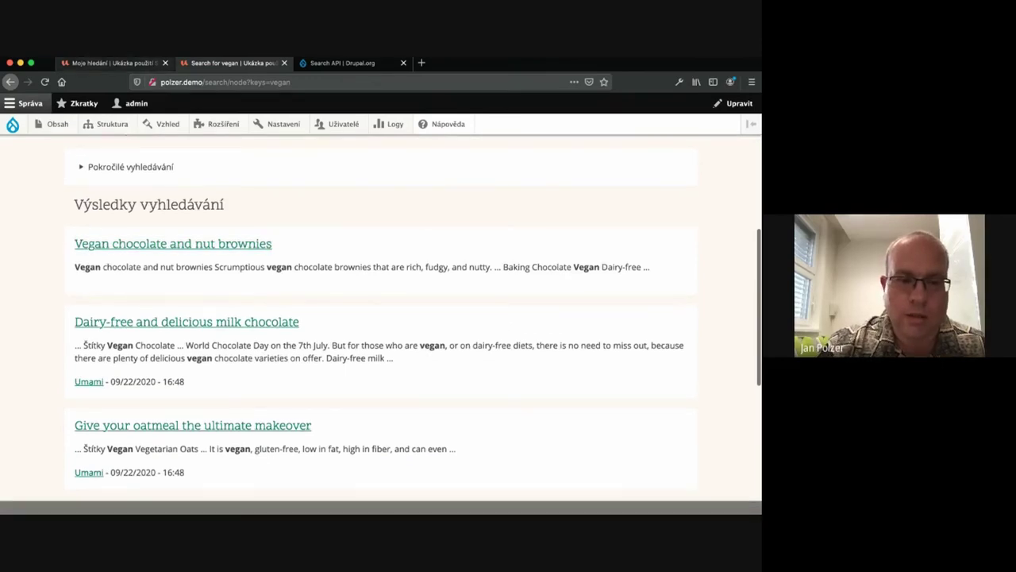
- Edit the Moje hledání view so that its Nadpis field links to the content, and save the view
key("ctrl+shift+Tab")
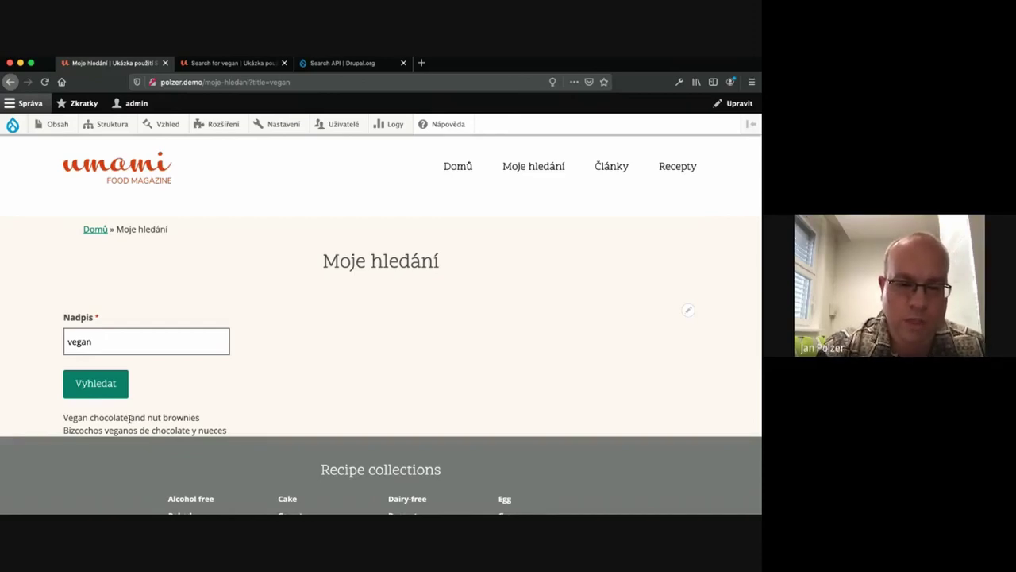
left_click(687, 310)
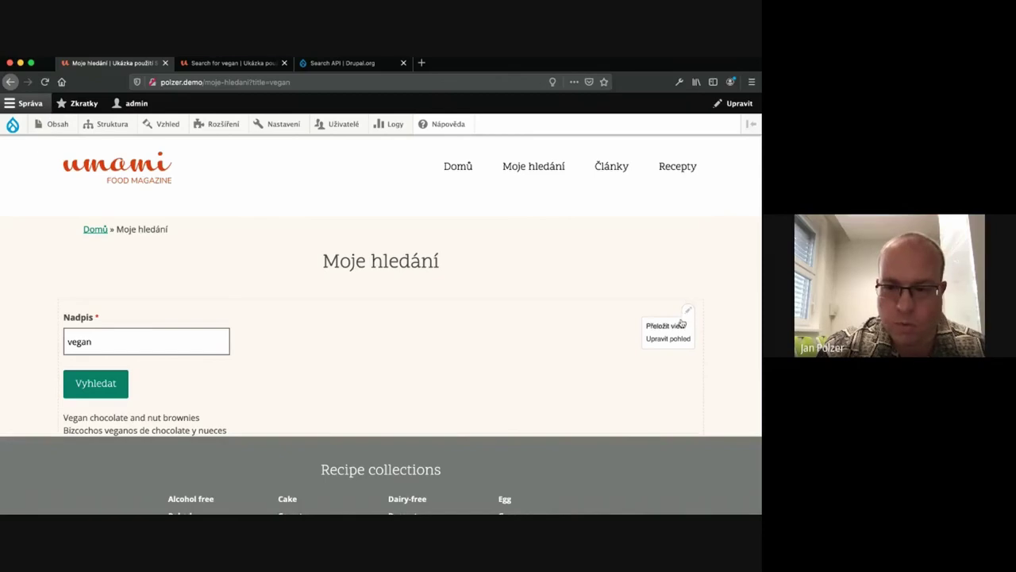
left_click(681, 327)
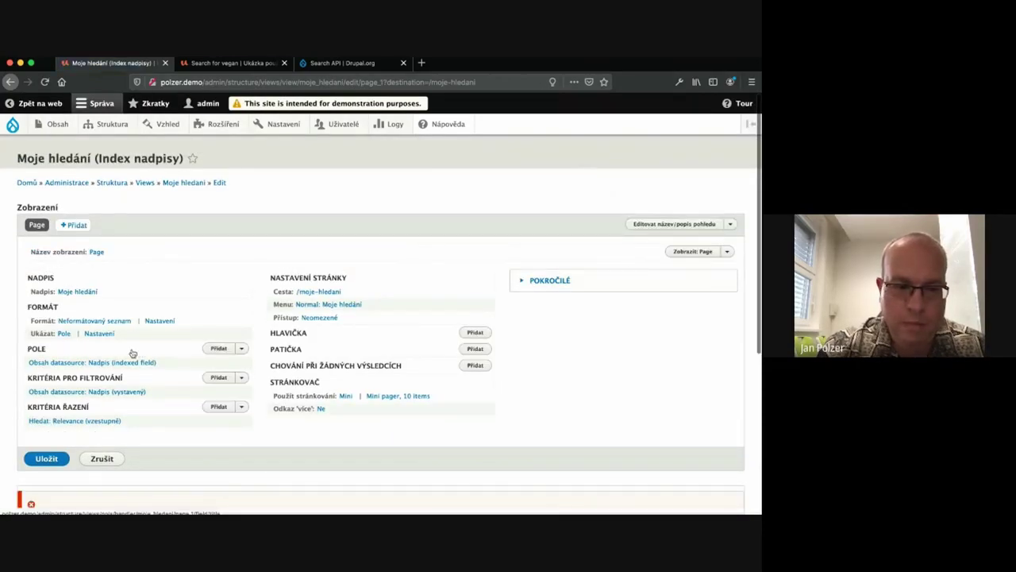
left_click(133, 353)
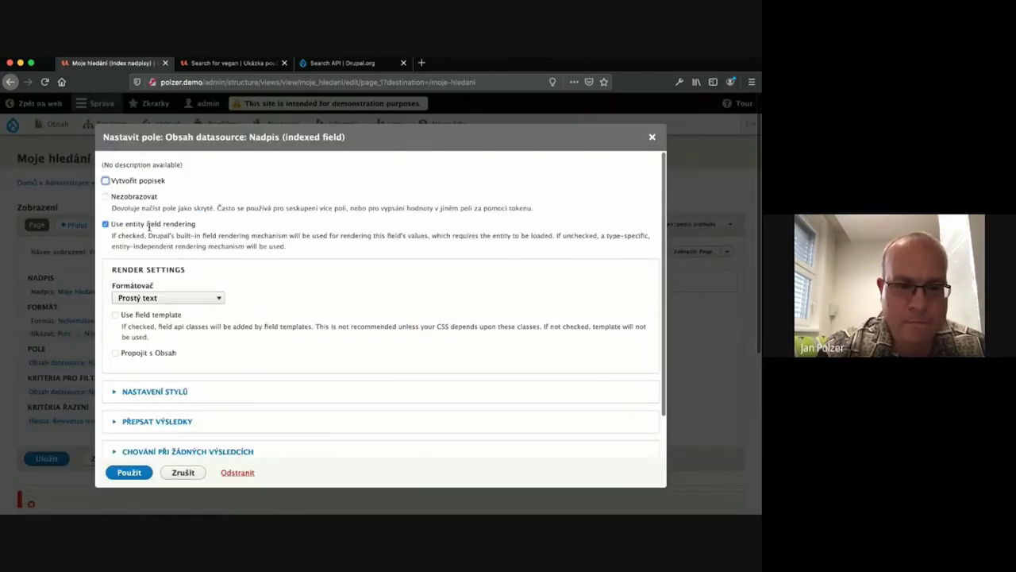
left_click(148, 350)
left_click(141, 467)
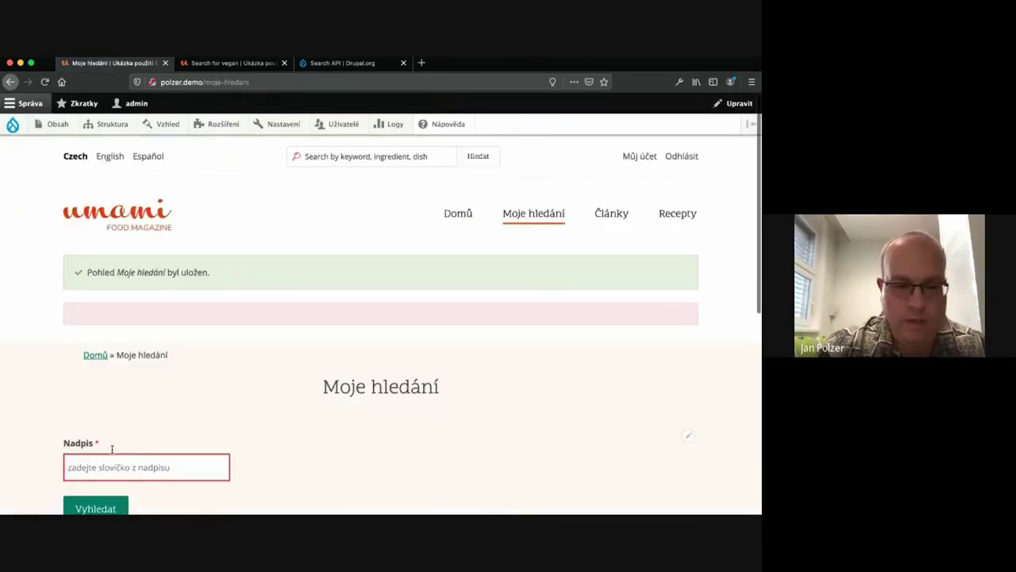
- Search for "vegan" again on the Moje hledání page to check the linked titles
type("vegan")
key("Return")
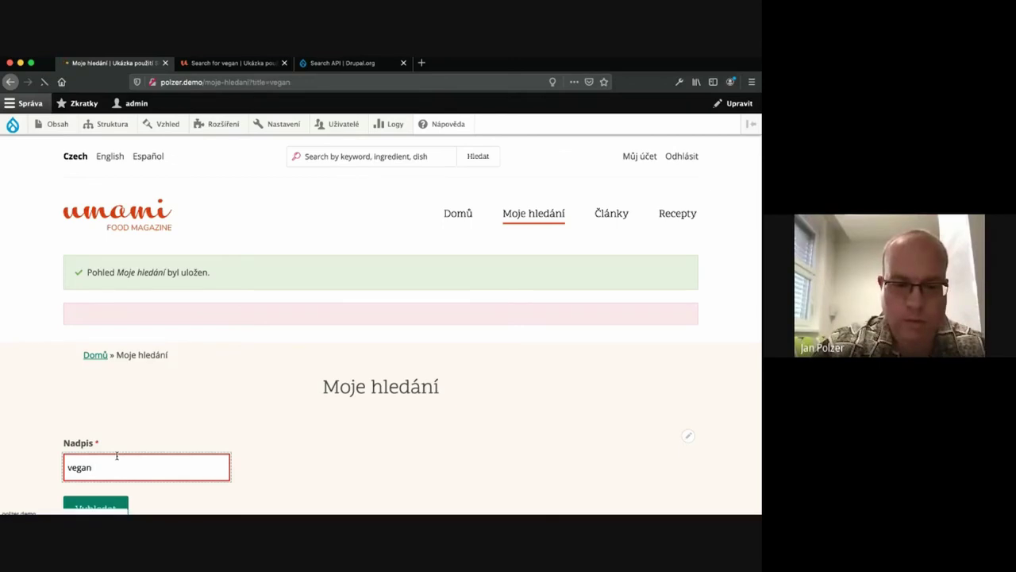
scroll(265, 392, "down", 1)
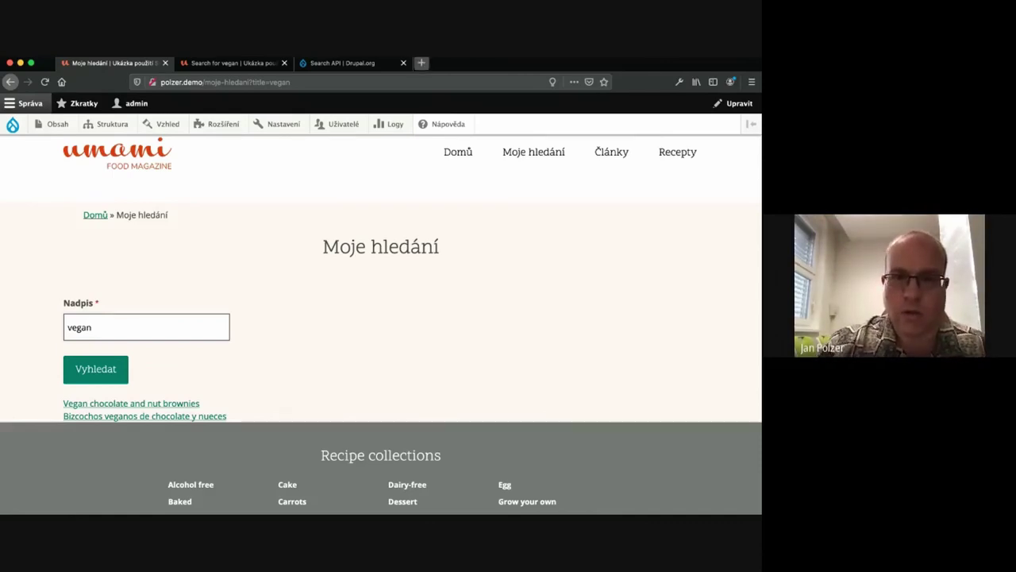
- Open the website popstore.cz in a new browser tab
left_click(422, 62)
type("popstor")
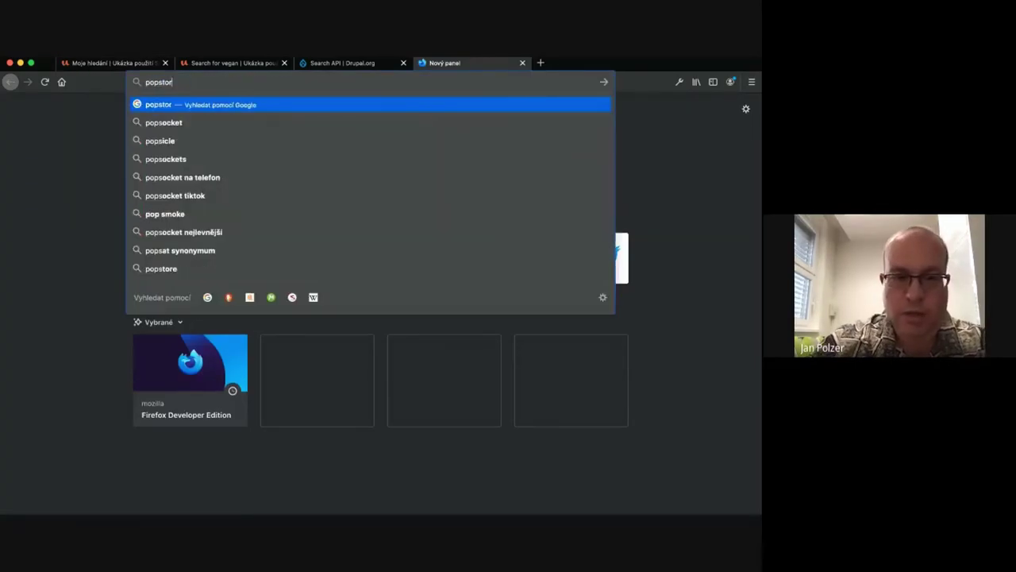
type("e.cz")
key("Return")
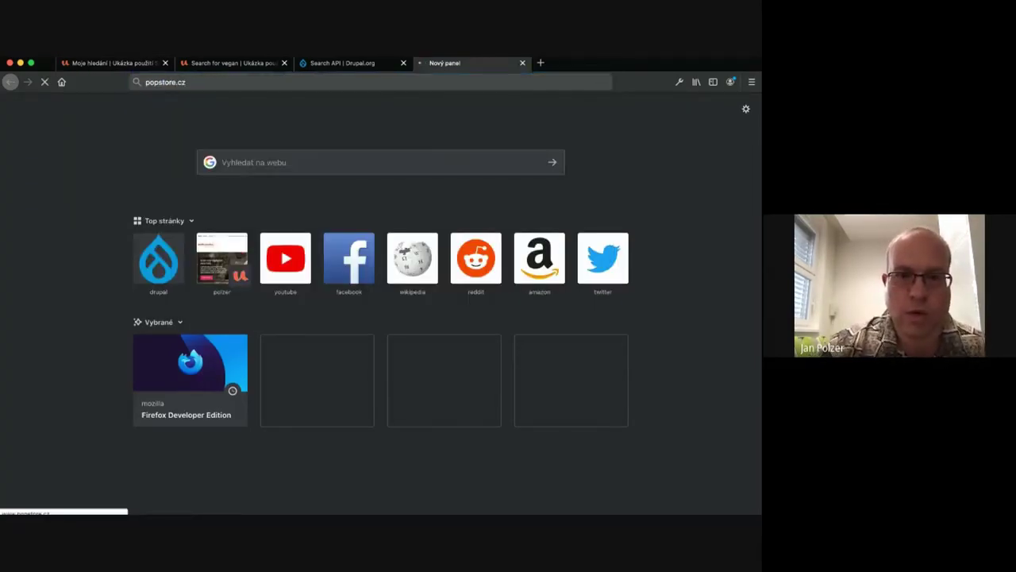